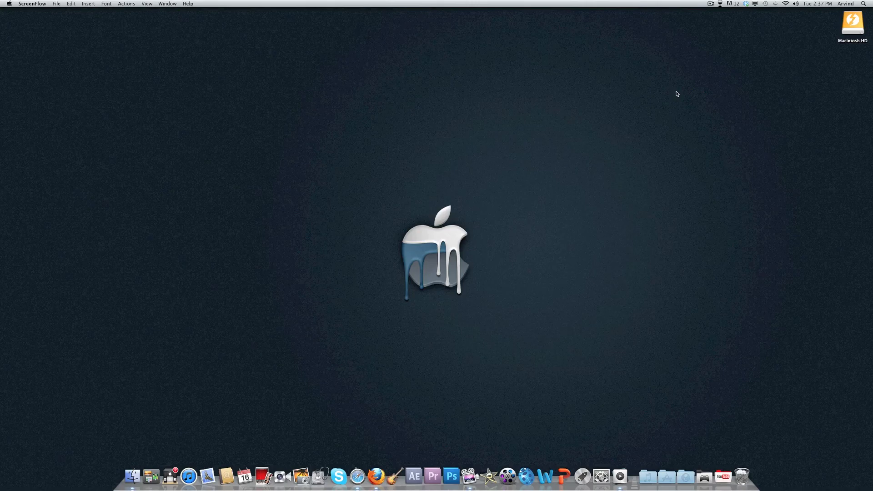
- Launch After Effects, move its window and the Finder window from Desktop 2 to Desktop 1, and switch to Desktop 1
{"action": "left_click", "coordinate": [408, 484]}
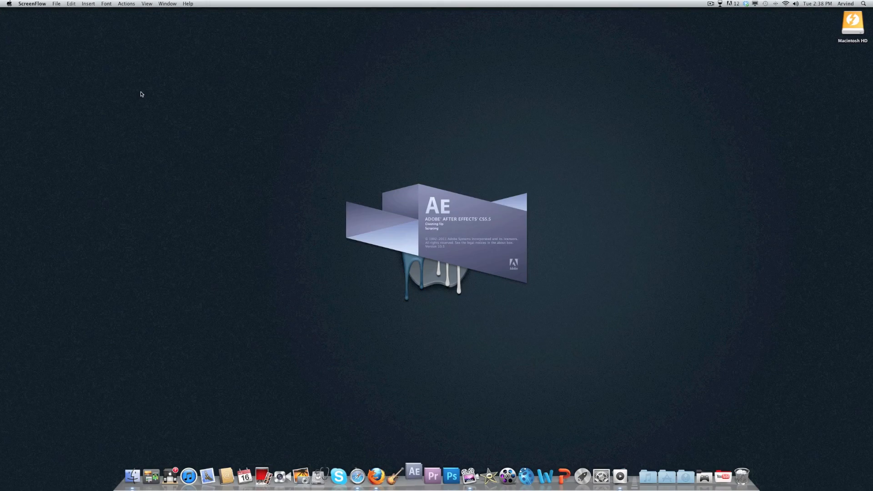
{"action": "key", "text": "ctrl+Up"}
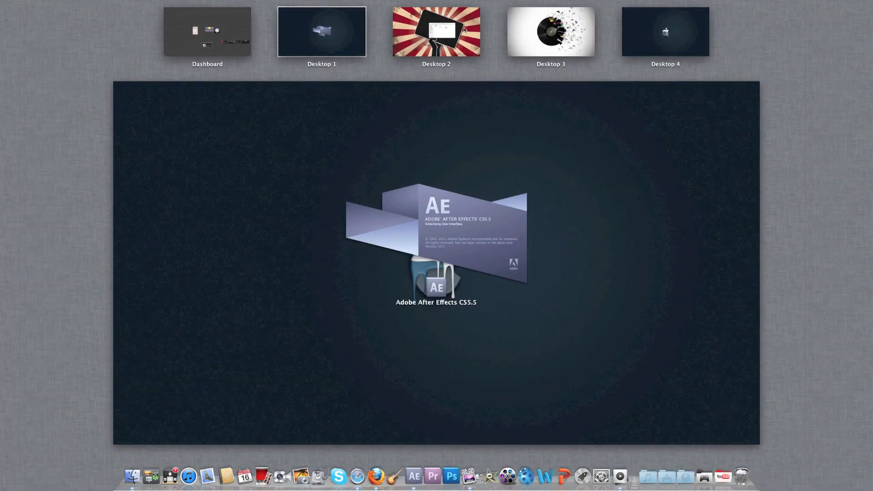
{"action": "left_click", "coordinate": [464, 29]}
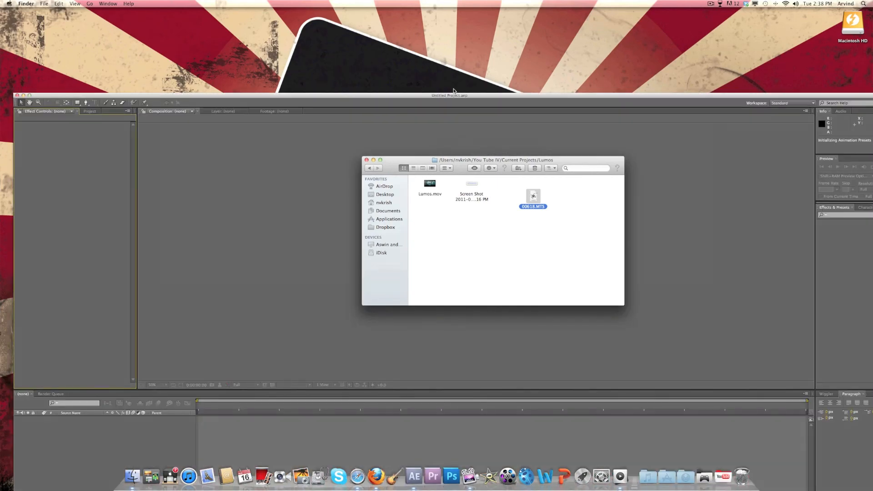
{"action": "key", "text": "ctrl+Up"}
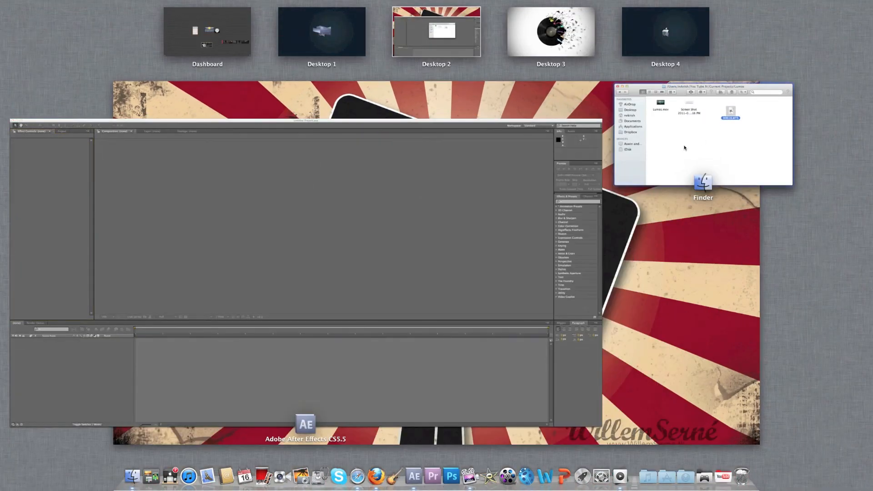
{"action": "left_click_drag", "start_coordinate": [377, 255], "coordinate": [323, 31]}
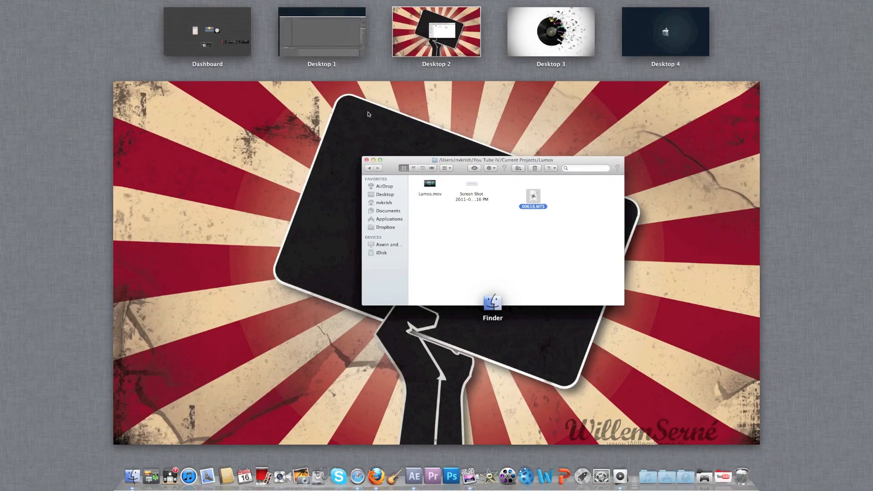
{"action": "left_click_drag", "start_coordinate": [433, 201], "coordinate": [329, 52]}
{"action": "left_click", "coordinate": [328, 49]}
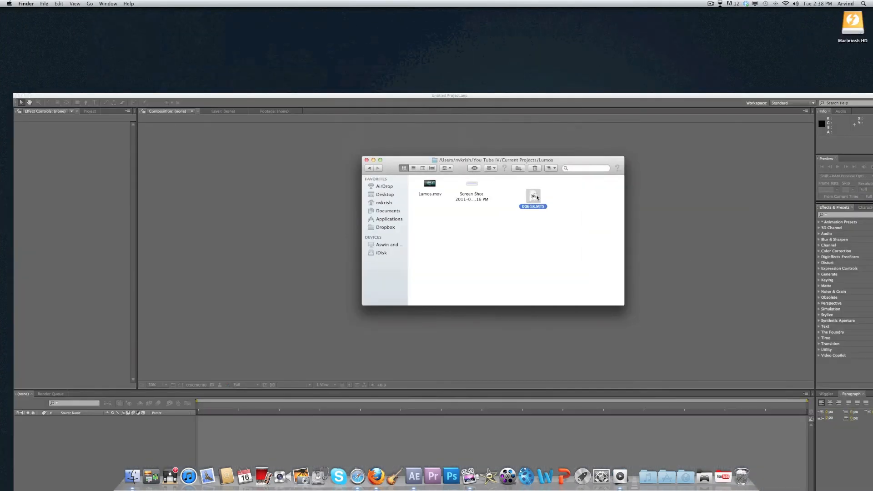
- Dismiss the After Effects welcome screen, enlarge the window to fill the desktop, and show the project's item list
{"action": "left_click", "coordinate": [95, 114]}
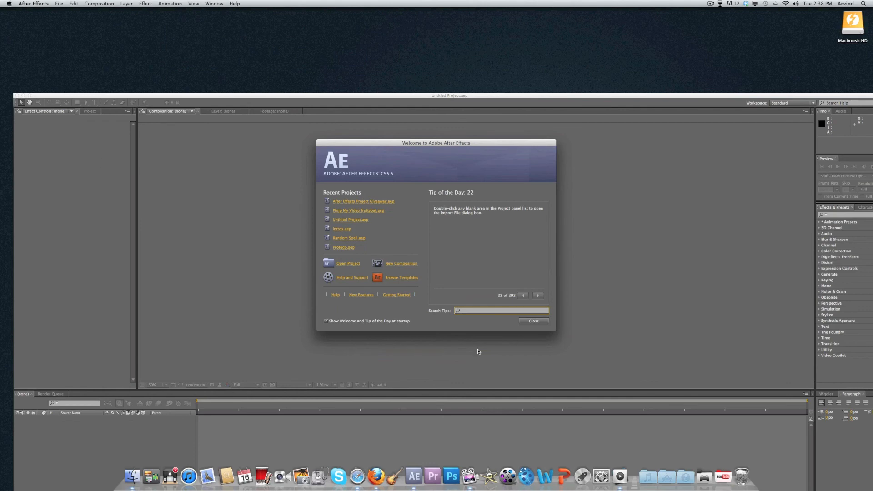
{"action": "left_click", "coordinate": [534, 321]}
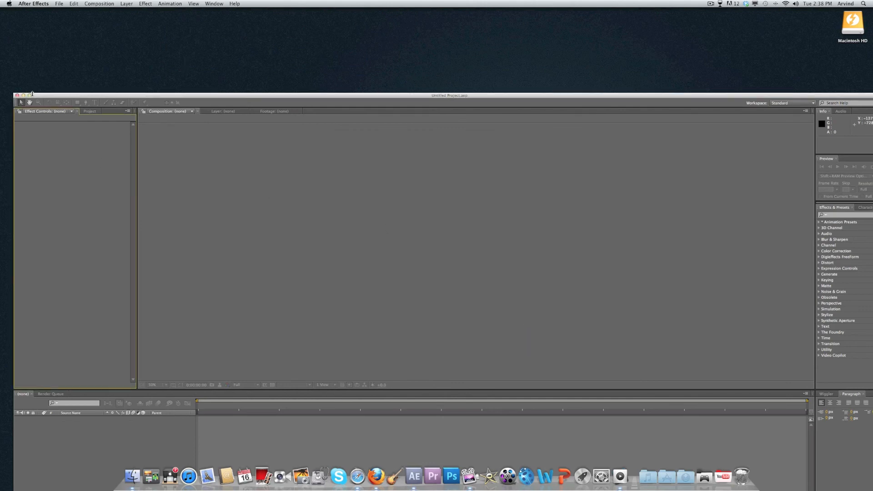
{"action": "left_click", "coordinate": [29, 96]}
{"action": "left_click", "coordinate": [76, 25]}
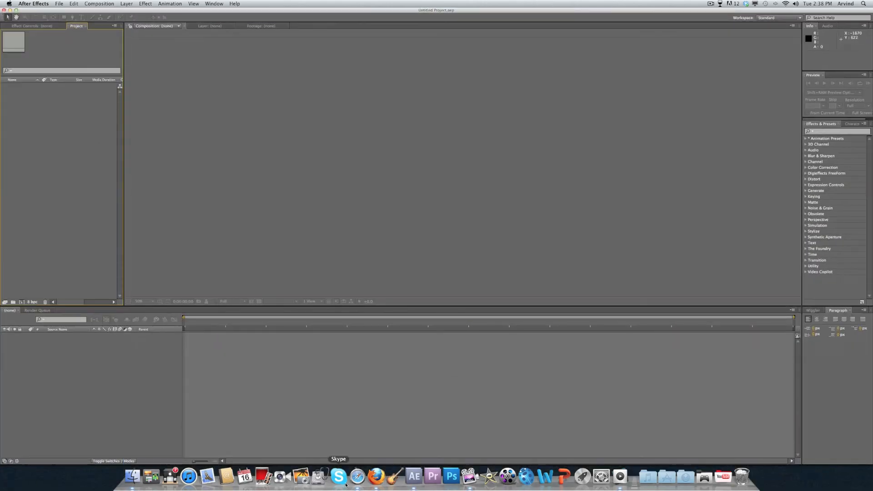
- Import 00618.MTS from the Finder's Lumos folder into the project and return the application window to its place
{"action": "left_click_drag", "start_coordinate": [342, 11], "coordinate": [383, 267]}
{"action": "left_click_drag", "start_coordinate": [536, 199], "coordinate": [69, 392]}
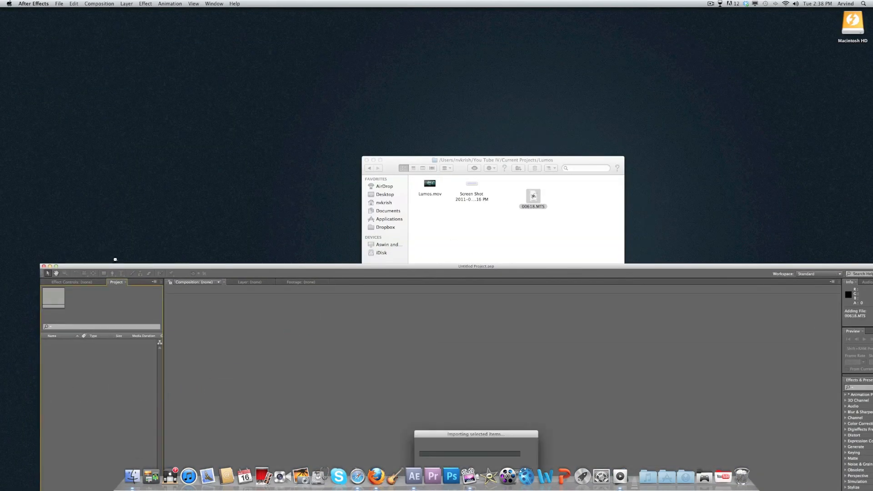
{"action": "left_click_drag", "start_coordinate": [115, 263], "coordinate": [98, 13]}
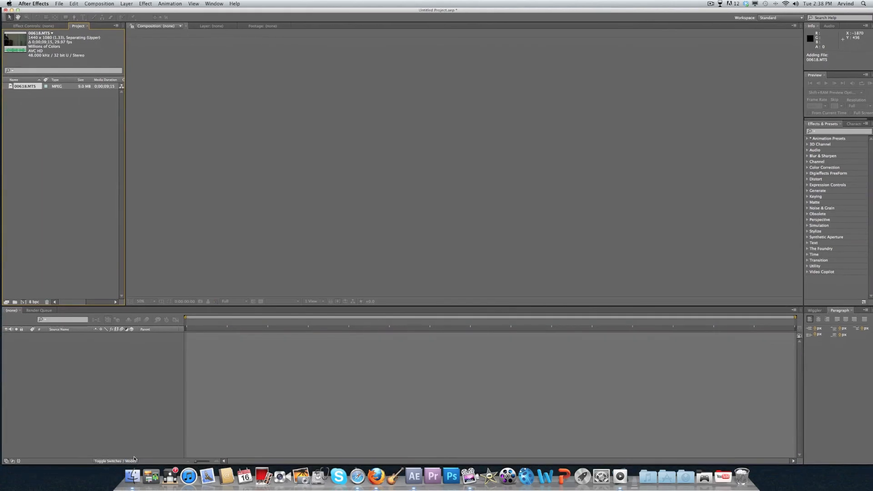
- Move the Finder window to Desktop 3 and return to After Effects
{"action": "left_click", "coordinate": [139, 480]}
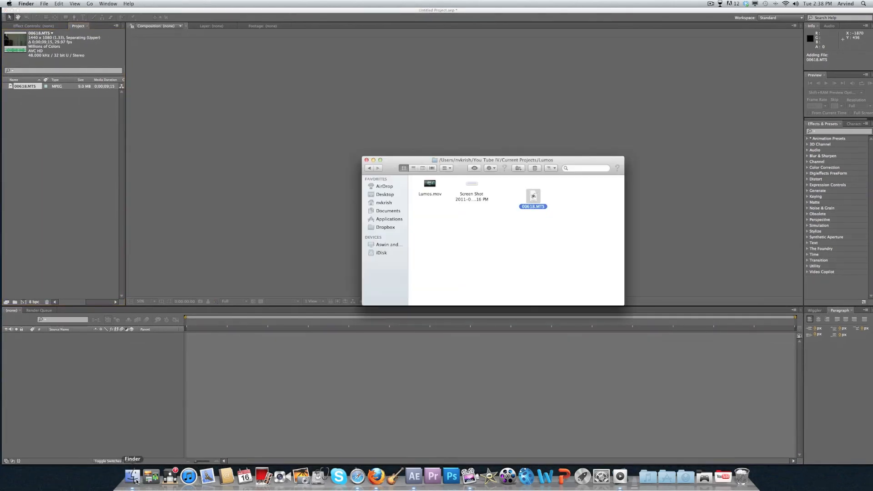
{"action": "key", "text": "ctrl+Up"}
{"action": "left_click_drag", "start_coordinate": [673, 176], "coordinate": [545, 34]}
{"action": "left_click", "coordinate": [134, 102]}
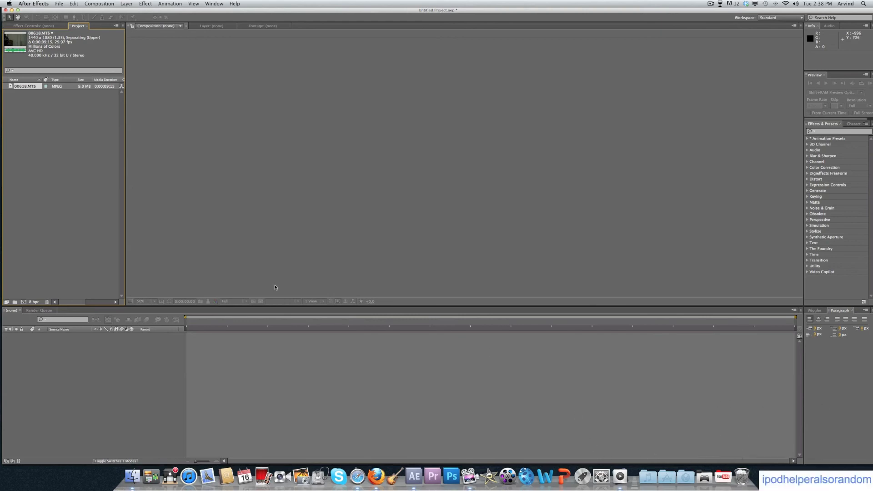
- Create a composition from the 00618.MTS footage
{"action": "left_click", "coordinate": [31, 150]}
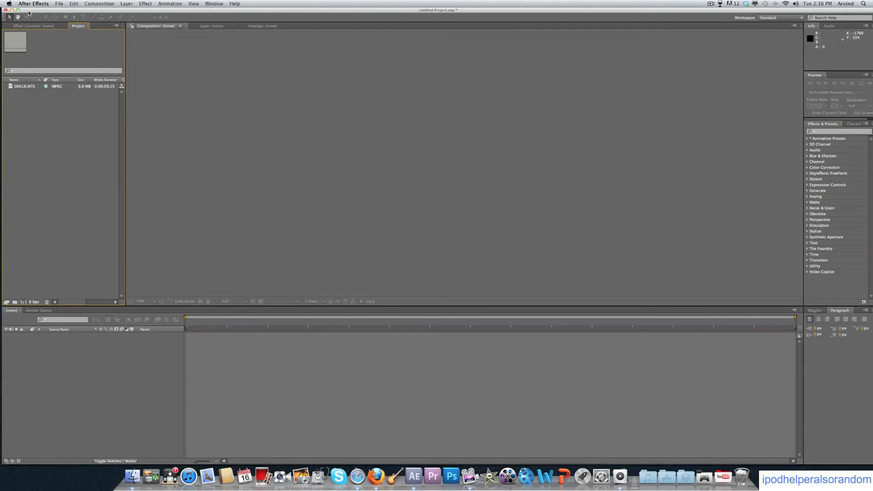
{"action": "left_click_drag", "start_coordinate": [29, 11], "coordinate": [27, 10]}
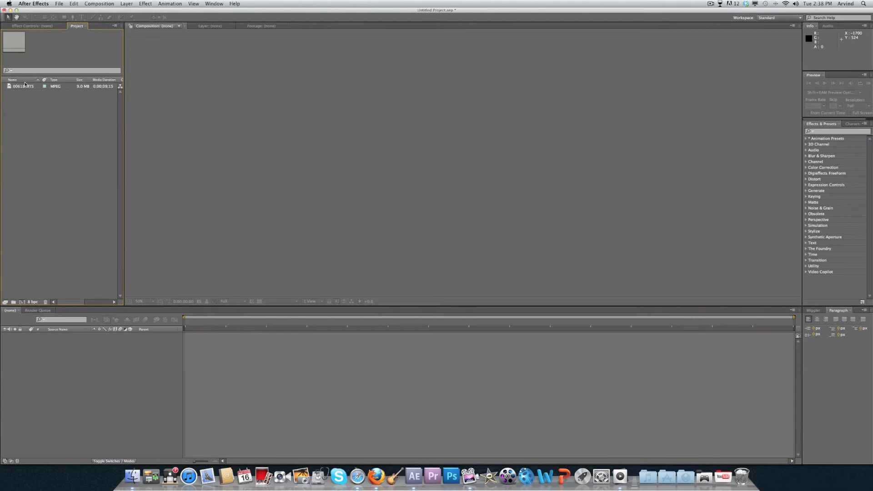
{"action": "left_click_drag", "start_coordinate": [24, 86], "coordinate": [64, 343]}
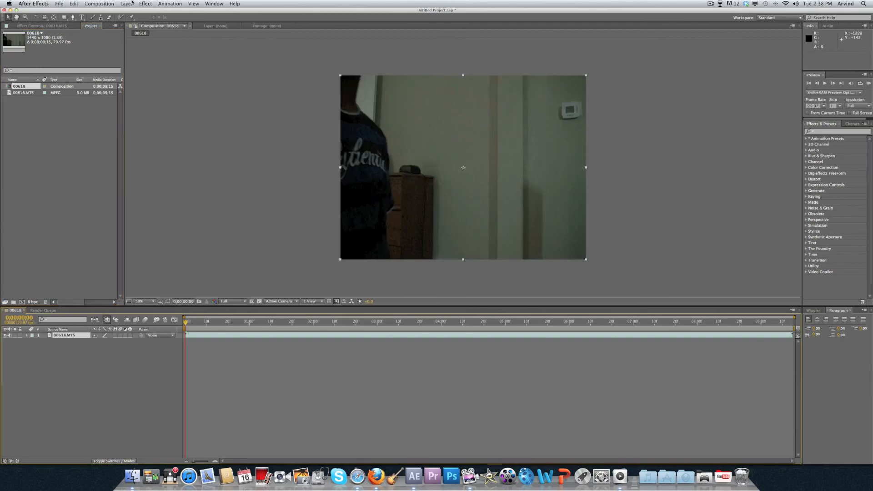
- Set the composition's preset to HDTV 1080 29.97
{"action": "left_click", "coordinate": [101, 4]}
{"action": "left_click", "coordinate": [105, 24]}
{"action": "left_click", "coordinate": [432, 194]}
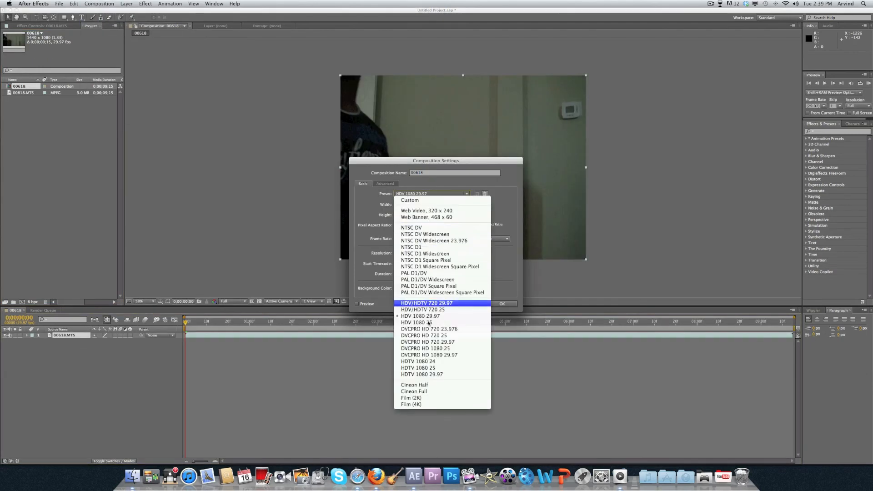
{"action": "left_click", "coordinate": [435, 375]}
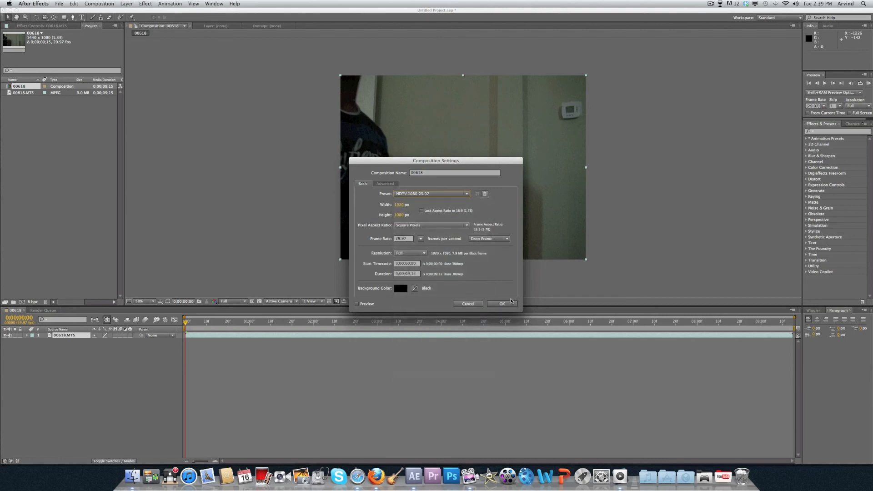
{"action": "left_click", "coordinate": [502, 303]}
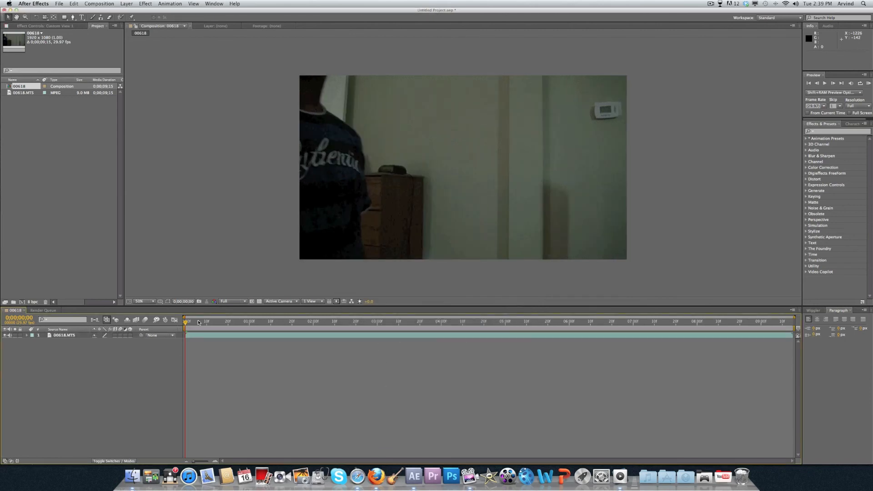
- Set the composition's work area to start at 0;00;01;22 and end at 0;00;06;08
{"action": "left_click_drag", "start_coordinate": [197, 323], "coordinate": [295, 326]}
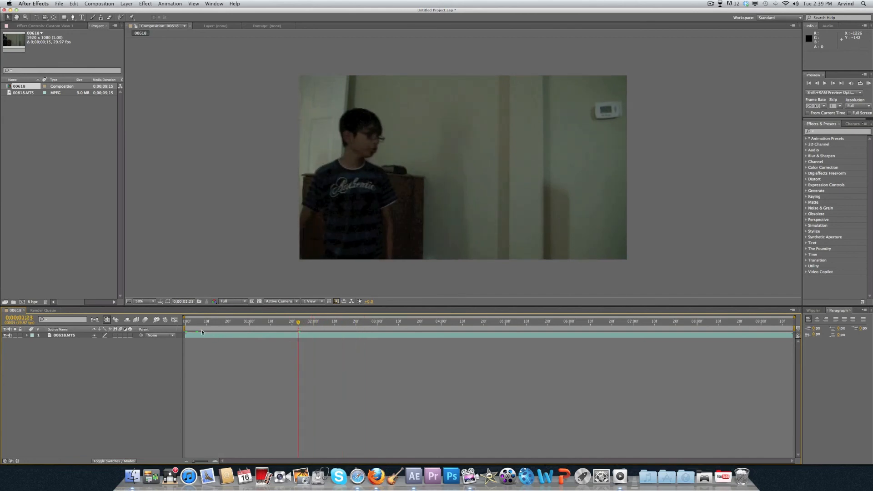
{"action": "left_click_drag", "start_coordinate": [181, 328], "coordinate": [589, 329]}
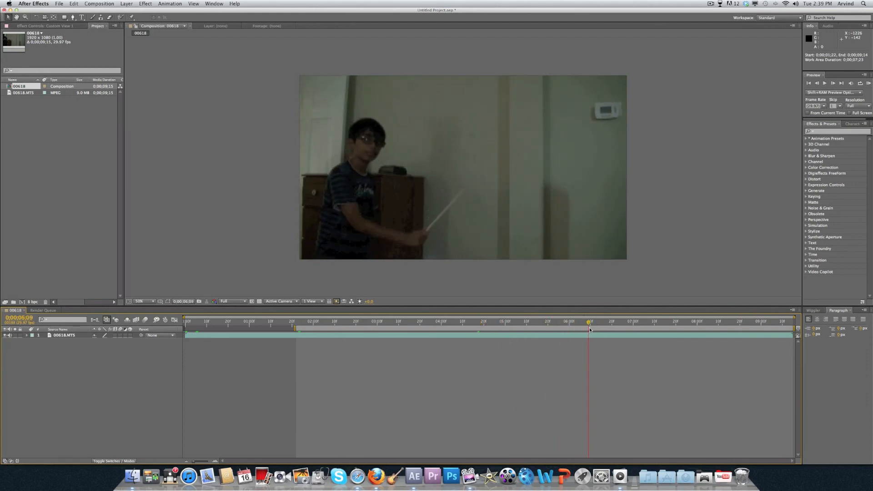
{"action": "left_click_drag", "start_coordinate": [790, 328], "coordinate": [552, 328]}
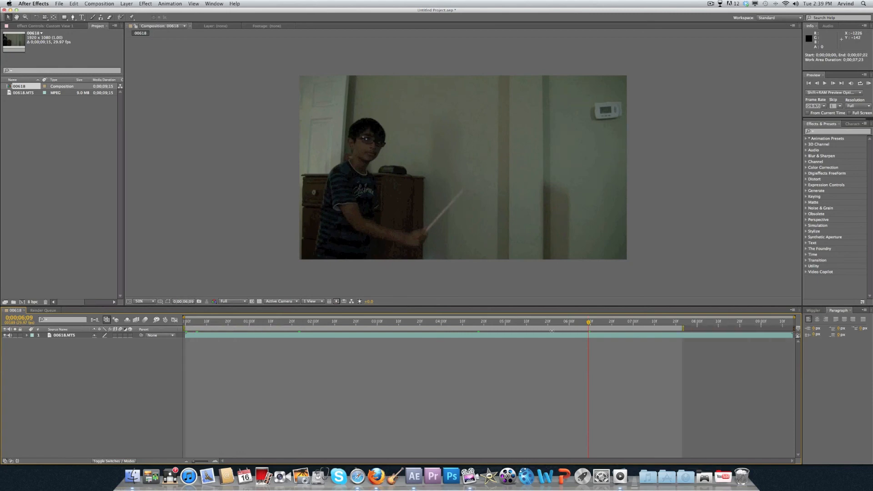
{"action": "key", "text": "super+z"}
{"action": "left_click_drag", "start_coordinate": [789, 330], "coordinate": [577, 330]}
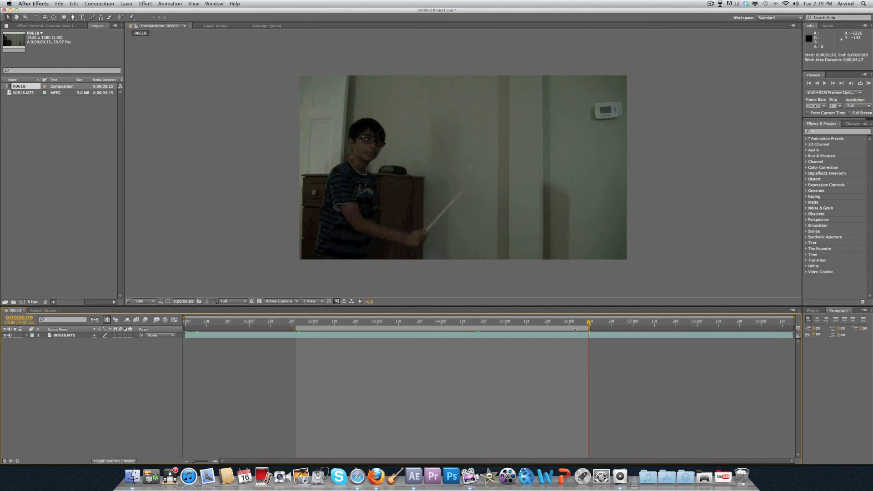
- Trim the composition to the work area and return the playhead to the start
{"action": "right_click", "coordinate": [577, 329]}
{"action": "left_click", "coordinate": [592, 348]}
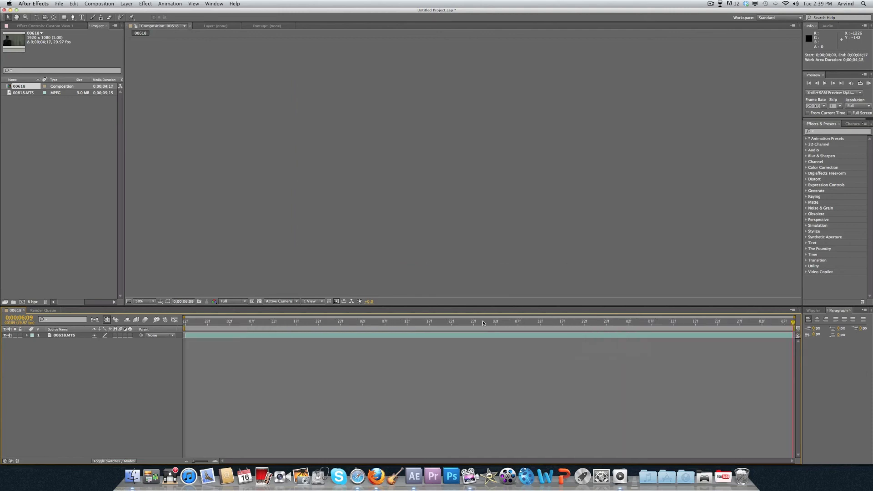
{"action": "left_click", "coordinate": [193, 323]}
{"action": "left_click_drag", "start_coordinate": [192, 323], "coordinate": [185, 323]}
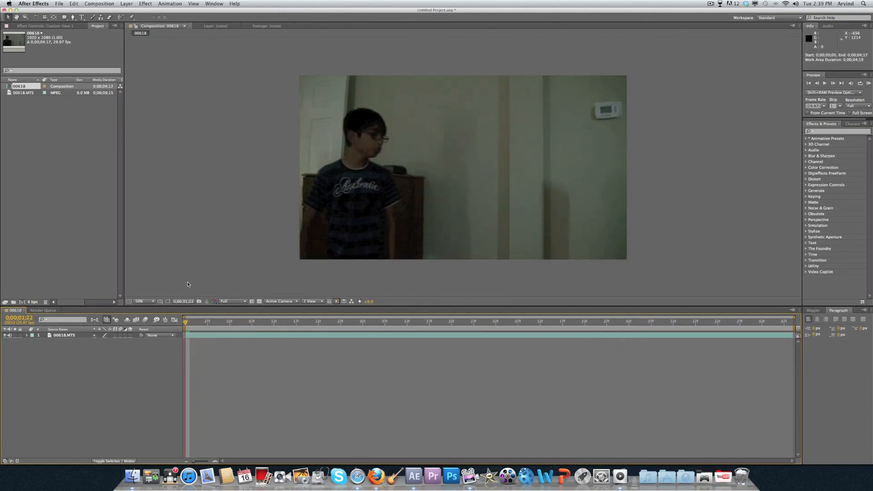
- Find the Lens Flare effect by searching for "lens" and apply it to the 00618.MTS layer
{"action": "left_click", "coordinate": [144, 4]}
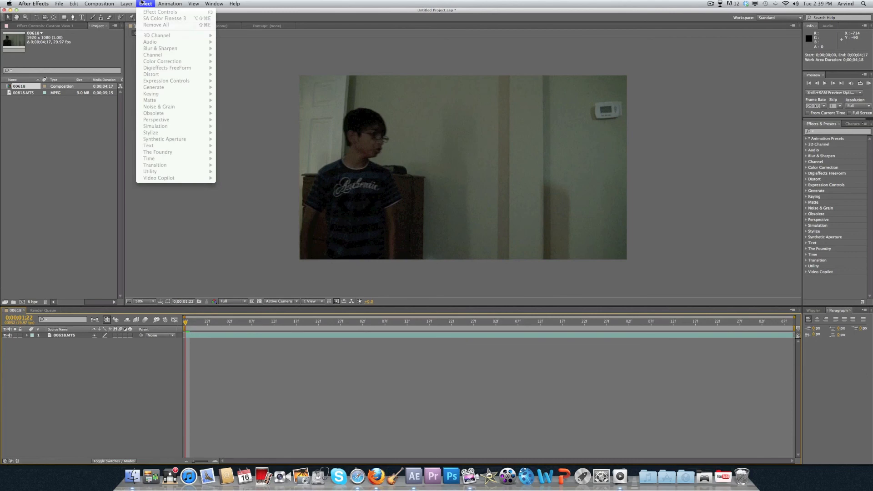
{"action": "left_click", "coordinate": [104, 383]}
{"action": "left_click", "coordinate": [72, 332]}
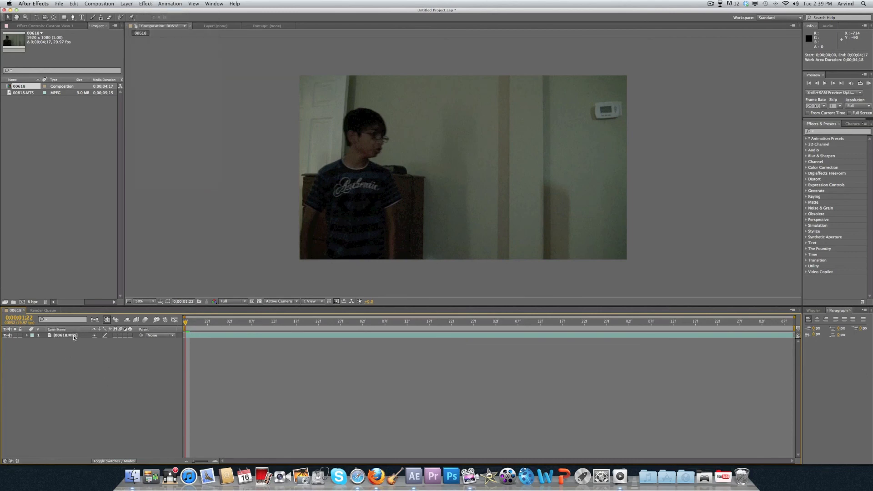
{"action": "left_click", "coordinate": [65, 336]}
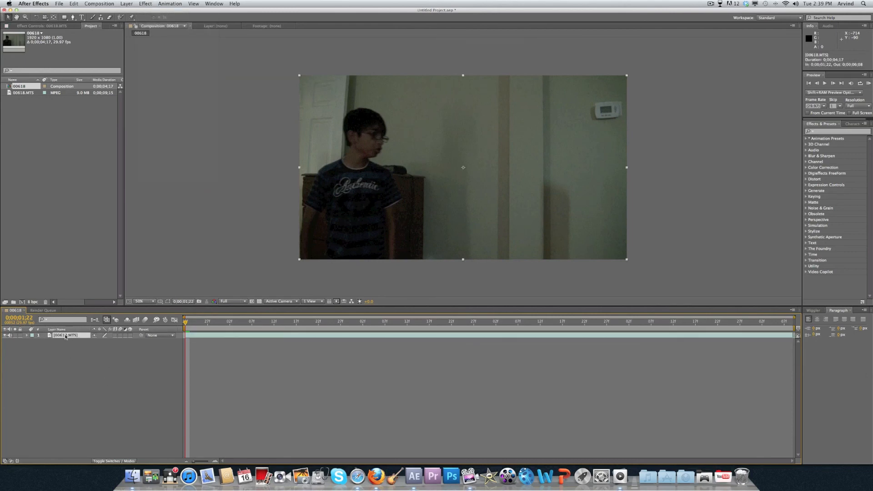
{"action": "left_click", "coordinate": [836, 132]}
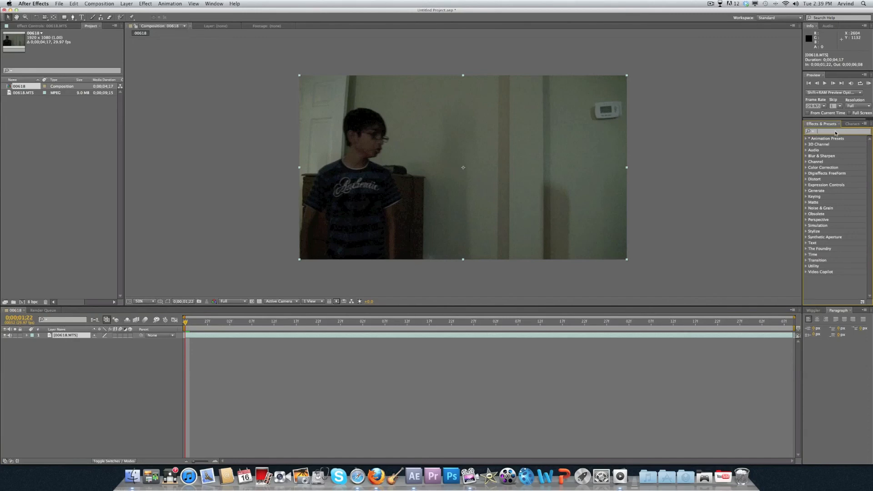
{"action": "type", "text": "lens"}
{"action": "left_click_drag", "start_coordinate": [847, 170], "coordinate": [454, 174]}
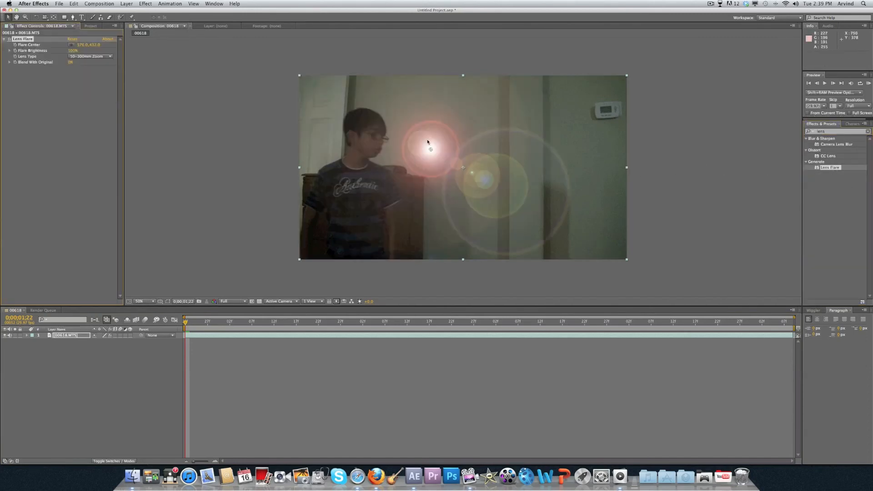
- At 0;00;02;27, place the flare center on the tip of the wand and set the lens type to 105mm Prime
{"action": "left_click_drag", "start_coordinate": [294, 321], "coordinate": [341, 330]}
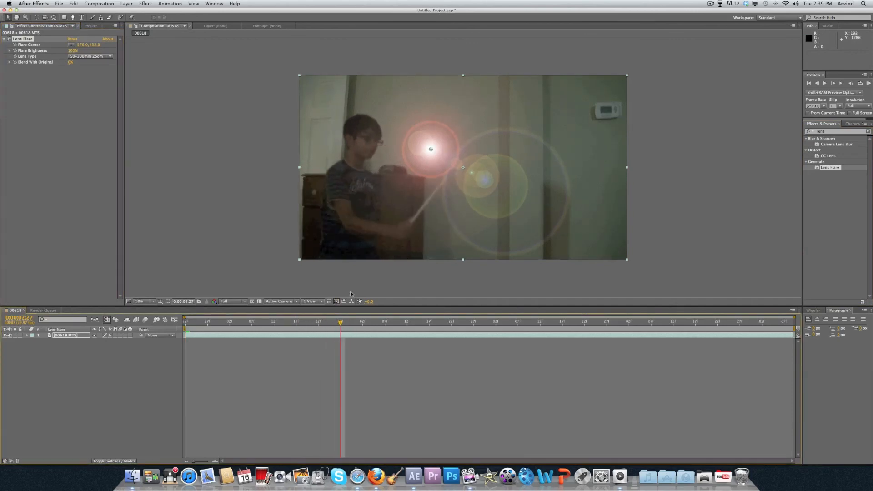
{"action": "left_click_drag", "start_coordinate": [431, 149], "coordinate": [446, 175]}
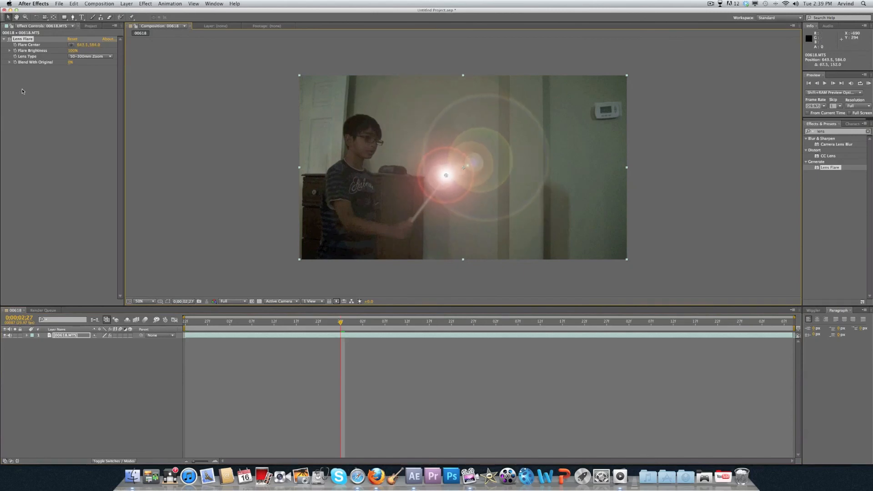
{"action": "left_click", "coordinate": [77, 58]}
{"action": "left_click", "coordinate": [84, 66]}
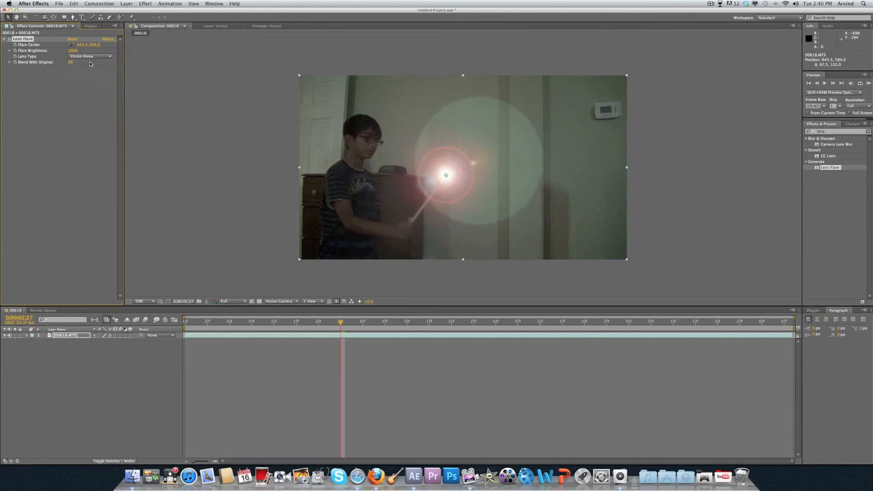
{"action": "left_click", "coordinate": [91, 56]}
{"action": "left_click", "coordinate": [94, 76]}
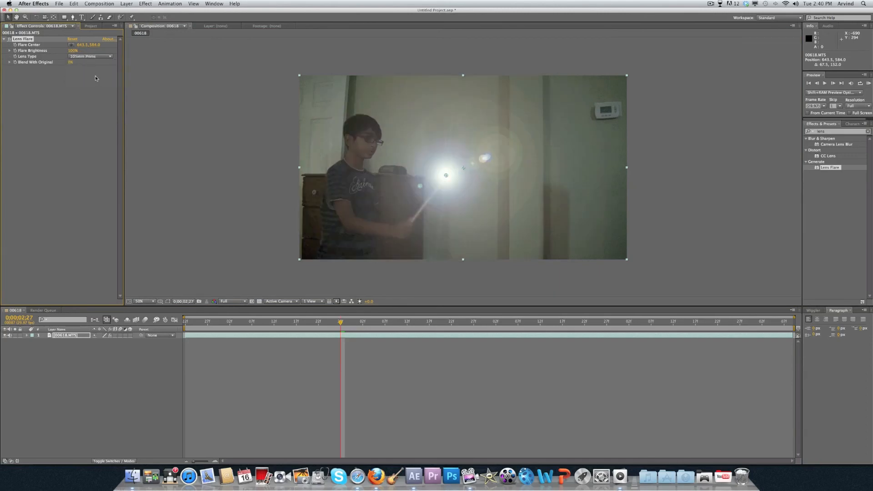
{"action": "mouse_move", "coordinate": [446, 175]}
{"action": "left_mouse_down"}
{"action": "mouse_move", "coordinate": [459, 169]}
{"action": "mouse_move", "coordinate": [448, 173]}
{"action": "mouse_move", "coordinate": [492, 179]}
{"action": "mouse_move", "coordinate": [448, 177]}
{"action": "left_mouse_up"}
{"action": "left_click", "coordinate": [471, 369]}
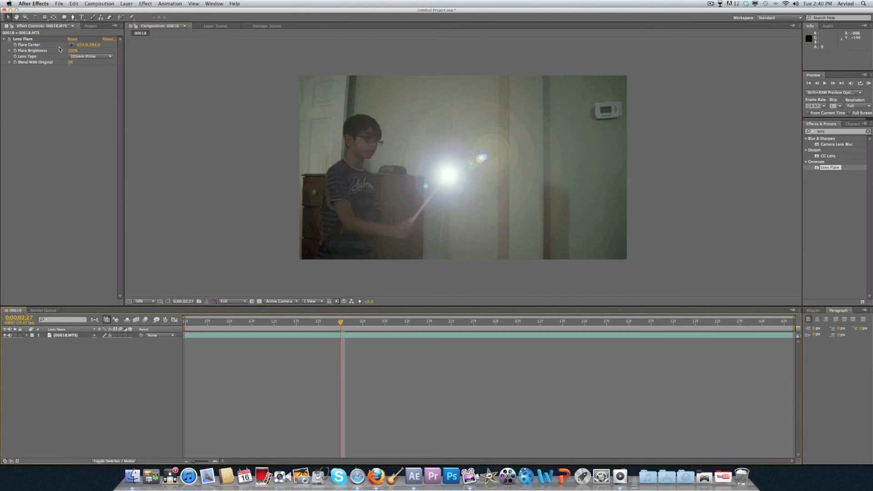
- Lower the flare brightness slightly and animate the flare center from 0;00;02;27 to about 706.5, 614.0, following the wand tip
{"action": "mouse_move", "coordinate": [71, 51]}
{"action": "left_mouse_down"}
{"action": "mouse_move", "coordinate": [62, 52]}
{"action": "mouse_move", "coordinate": [65, 63]}
{"action": "mouse_move", "coordinate": [85, 64]}
{"action": "mouse_move", "coordinate": [67, 64]}
{"action": "left_mouse_up"}
{"action": "left_click", "coordinate": [71, 106]}
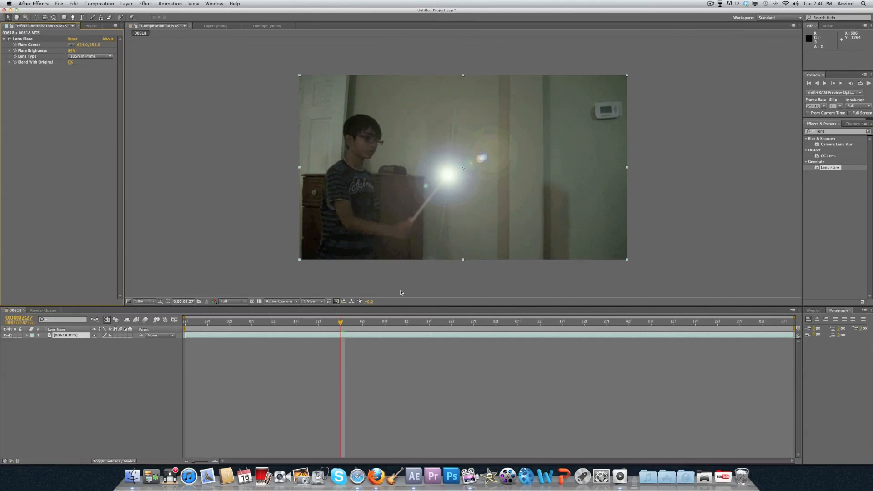
{"action": "left_click", "coordinate": [72, 45]}
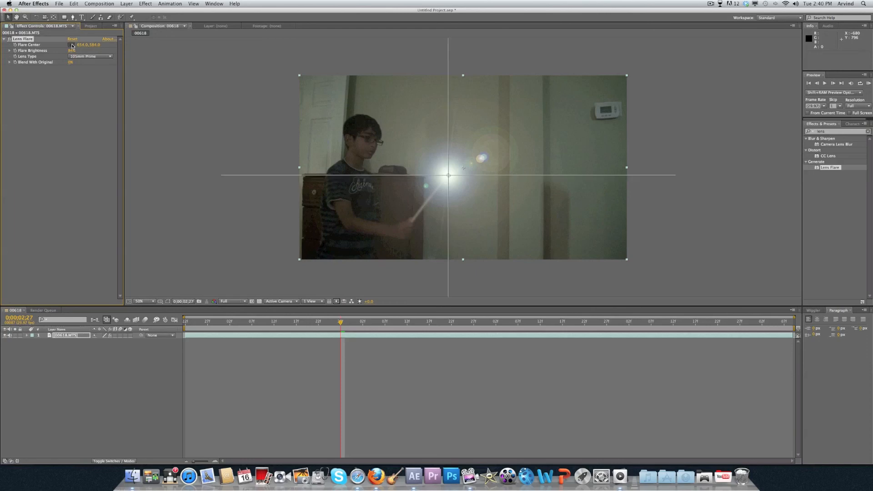
{"action": "left_click", "coordinate": [23, 39]}
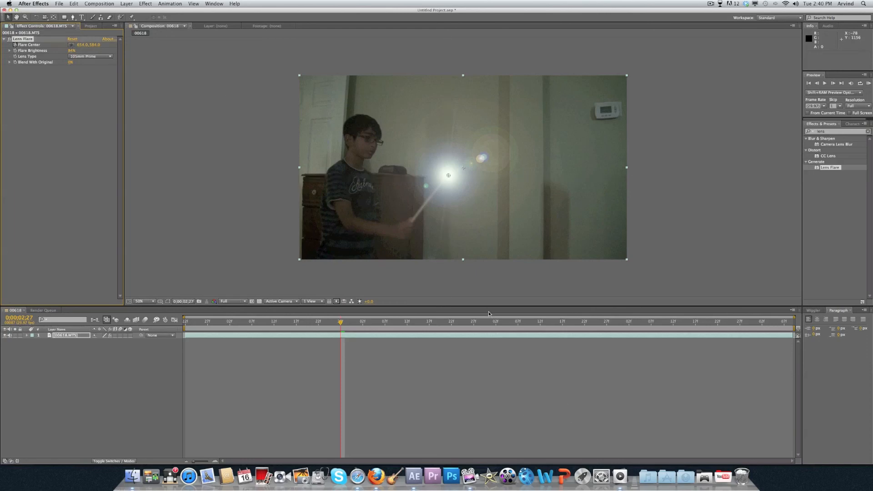
{"action": "left_click_drag", "start_coordinate": [339, 323], "coordinate": [367, 324]}
{"action": "left_click_drag", "start_coordinate": [457, 178], "coordinate": [460, 181]}
{"action": "left_click_drag", "start_coordinate": [367, 324], "coordinate": [358, 323]}
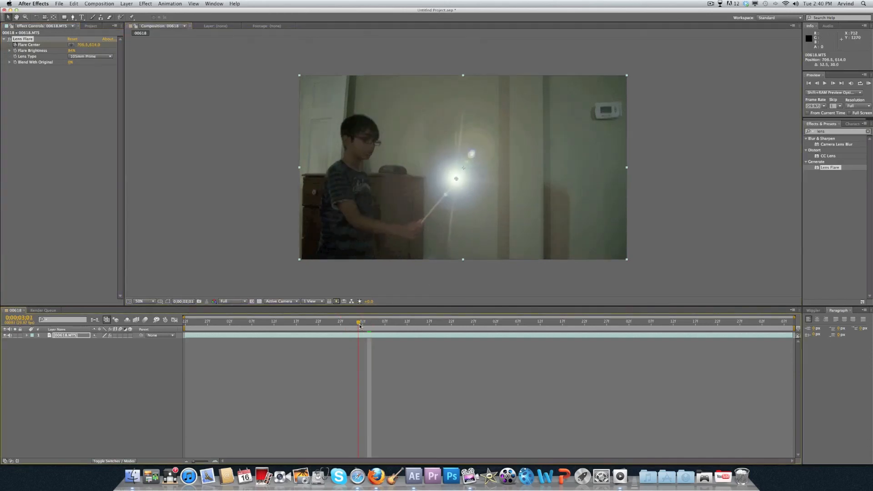
- Delete the Lens Flare effect from the 00618.MTS layer
{"action": "left_click", "coordinate": [10, 39]}
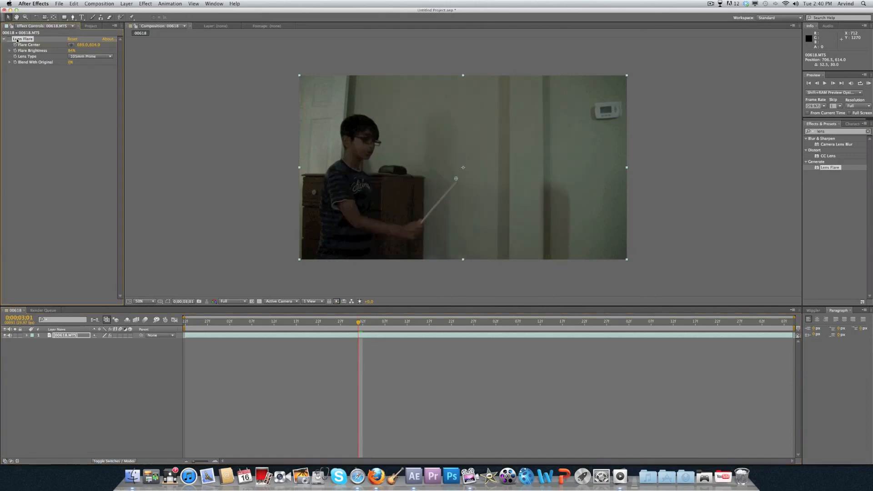
{"action": "key", "text": "Delete"}
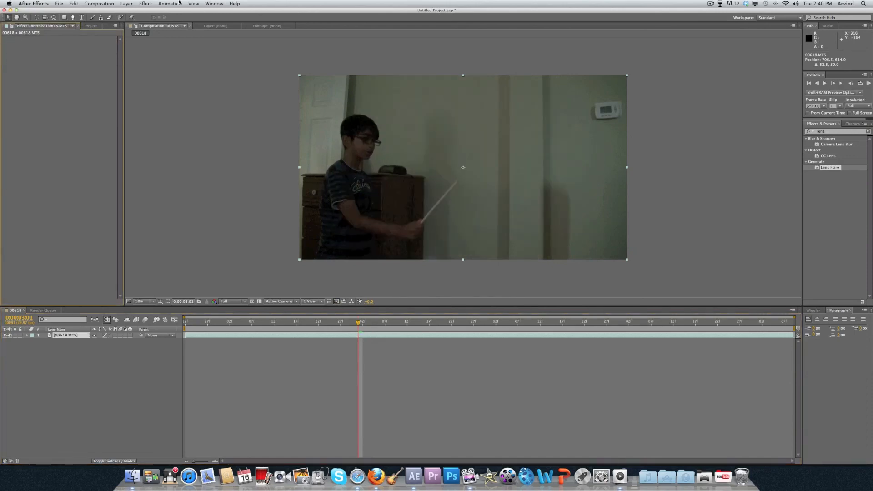
- Try applying Video Copilot's Optical Flares effect directly to the 00618.MTS layer and undo it
{"action": "left_click", "coordinate": [153, 3]}
{"action": "mouse_move", "coordinate": [168, 145]}
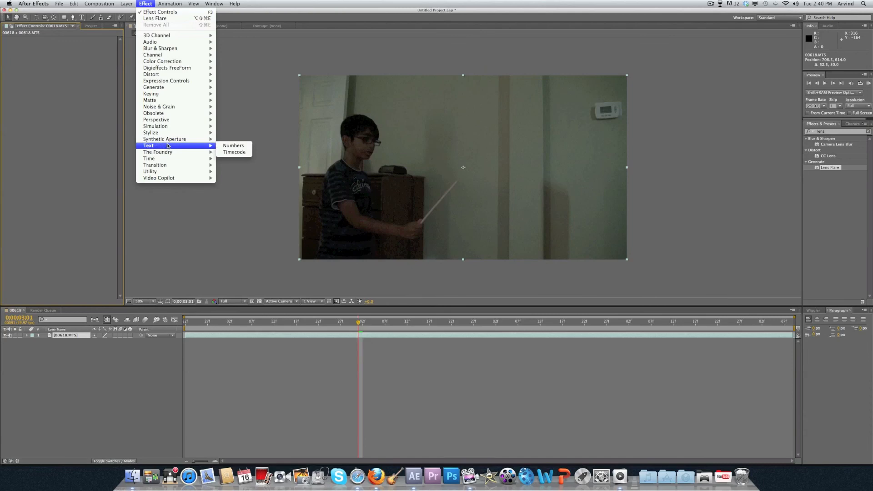
{"action": "mouse_move", "coordinate": [195, 178]}
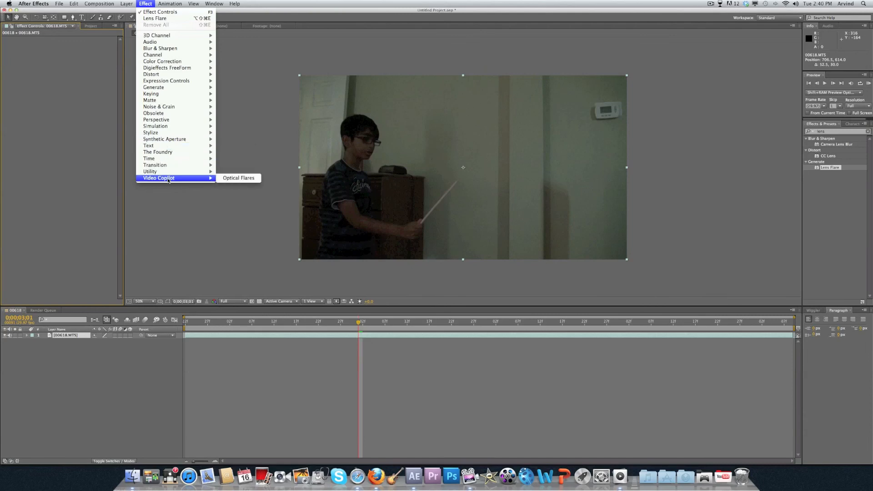
{"action": "left_click", "coordinate": [230, 179]}
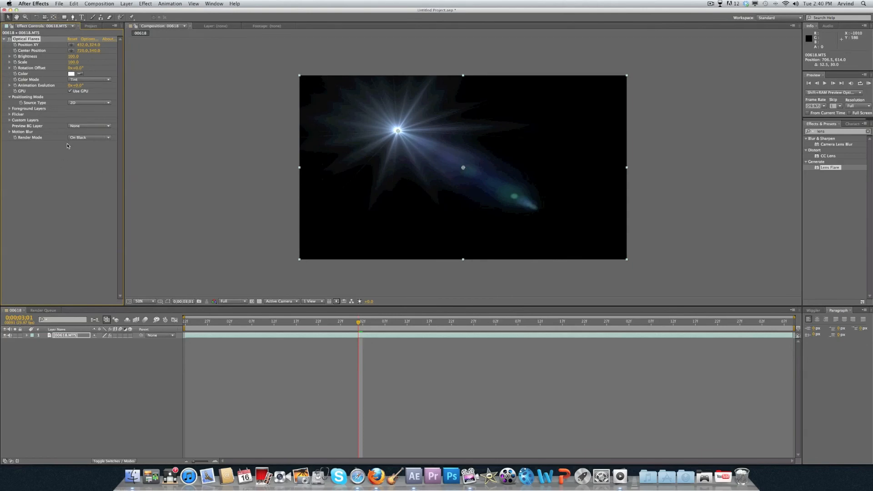
{"action": "key", "text": "super+z"}
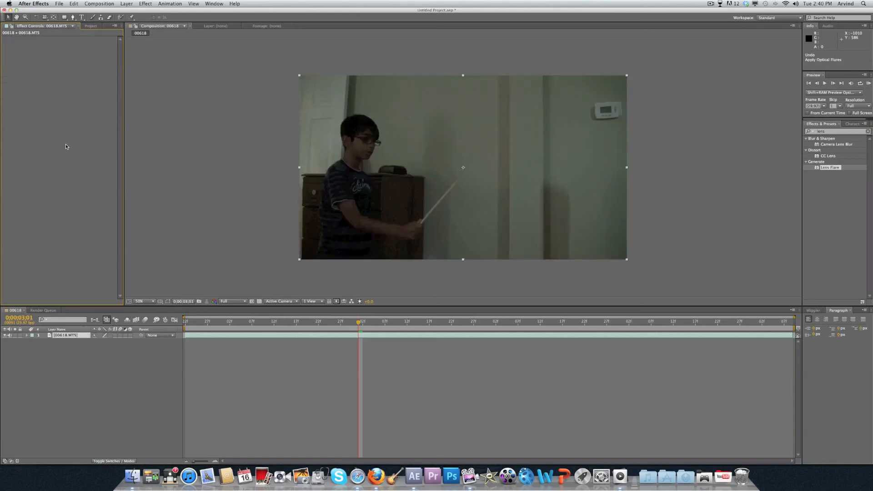
- Create a composition-sized black solid layer above the footage, using color 000000
{"action": "left_click", "coordinate": [127, 4]}
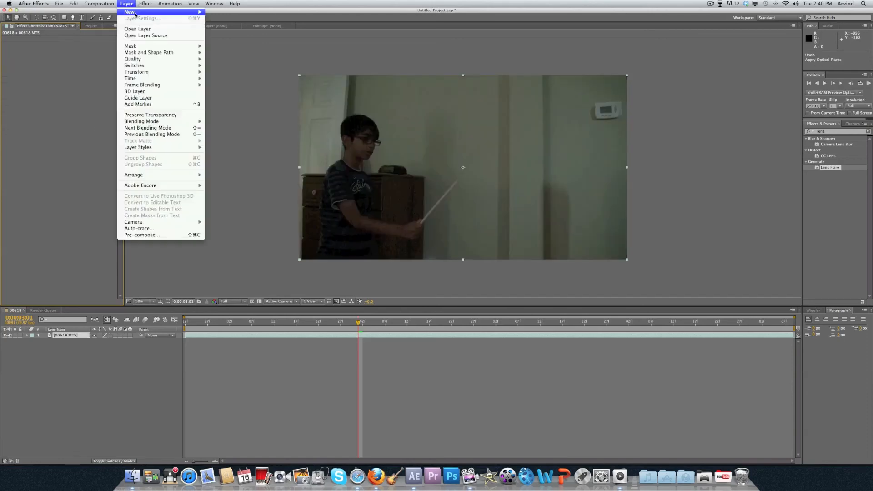
{"action": "mouse_move", "coordinate": [150, 14]}
{"action": "left_click", "coordinate": [220, 23]}
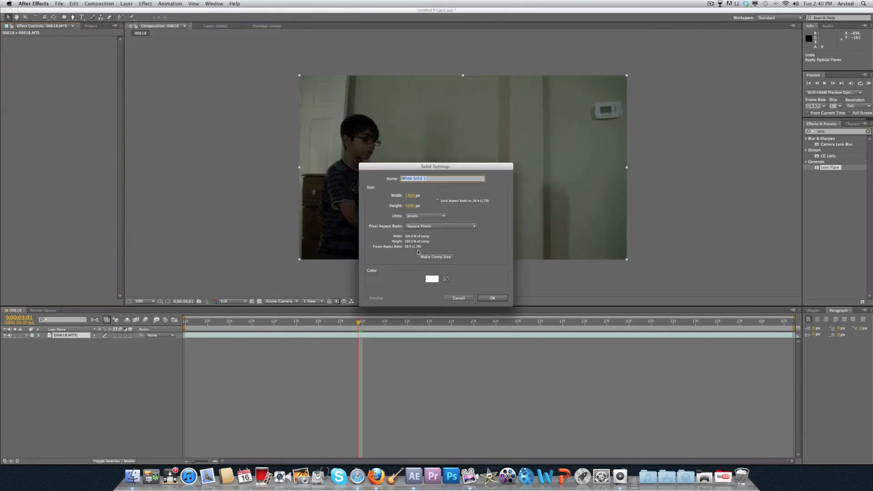
{"action": "left_click", "coordinate": [436, 281]}
{"action": "left_click_drag", "start_coordinate": [432, 387], "coordinate": [458, 438]}
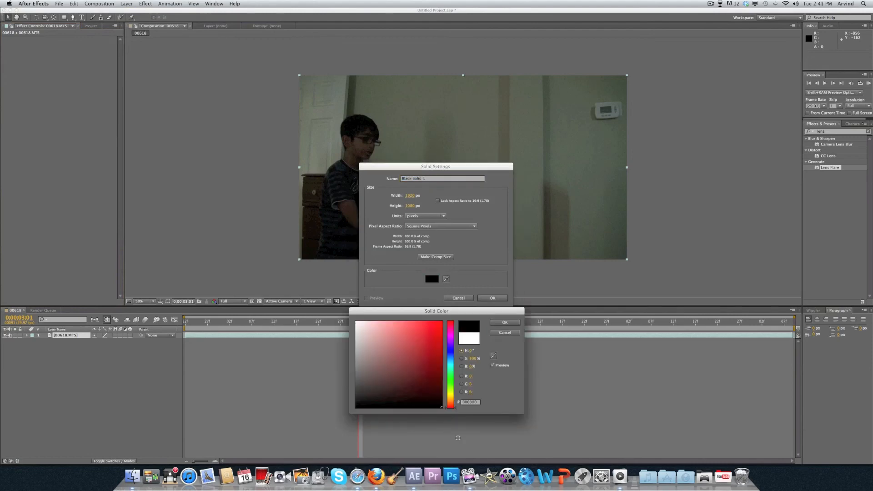
{"action": "left_click", "coordinate": [505, 322]}
{"action": "left_click", "coordinate": [493, 299]}
- Apply Video Copilot's Optical Flares effect to the black solid layer
{"action": "left_click", "coordinate": [151, 365]}
{"action": "left_click", "coordinate": [63, 336]}
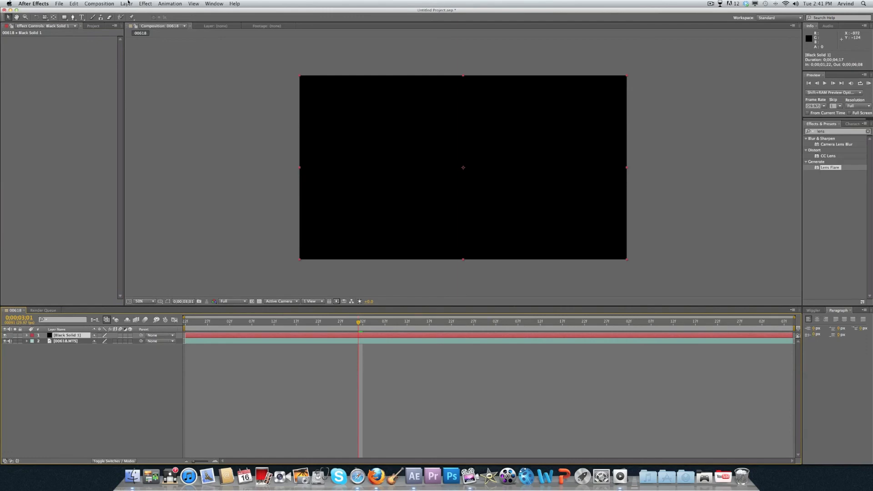
{"action": "left_click", "coordinate": [143, 3]}
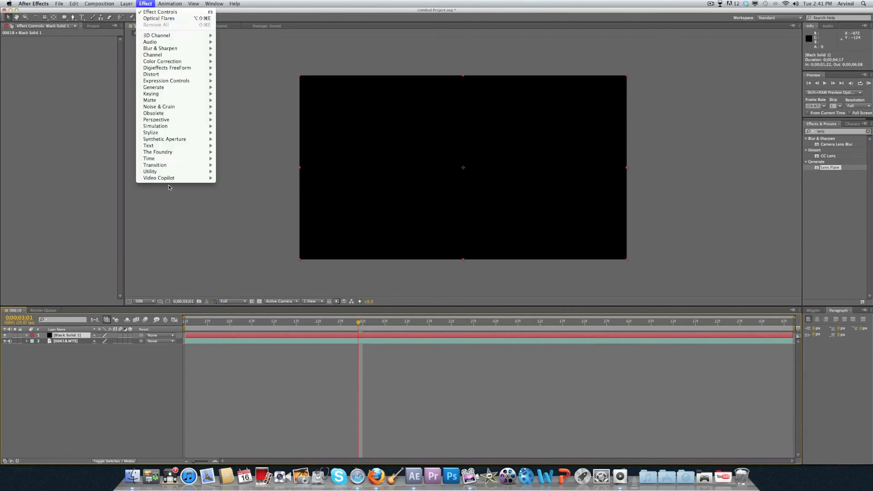
{"action": "mouse_move", "coordinate": [179, 178]}
{"action": "left_click", "coordinate": [243, 179]}
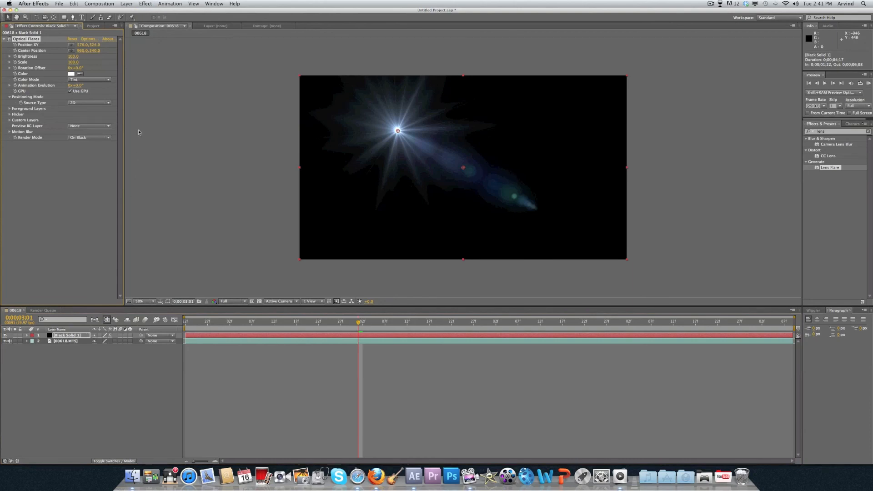
{"action": "left_click", "coordinate": [145, 4]}
{"action": "left_click", "coordinate": [39, 188]}
- Set the Optical Flares render mode to On Transparent and move the flare onto the wand tip at about 924, 622
{"action": "left_click", "coordinate": [100, 138]}
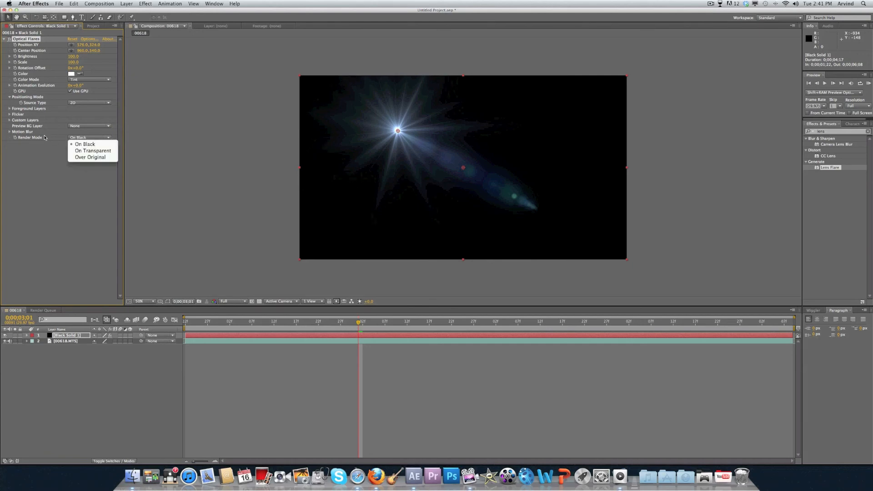
{"action": "left_click", "coordinate": [88, 150]}
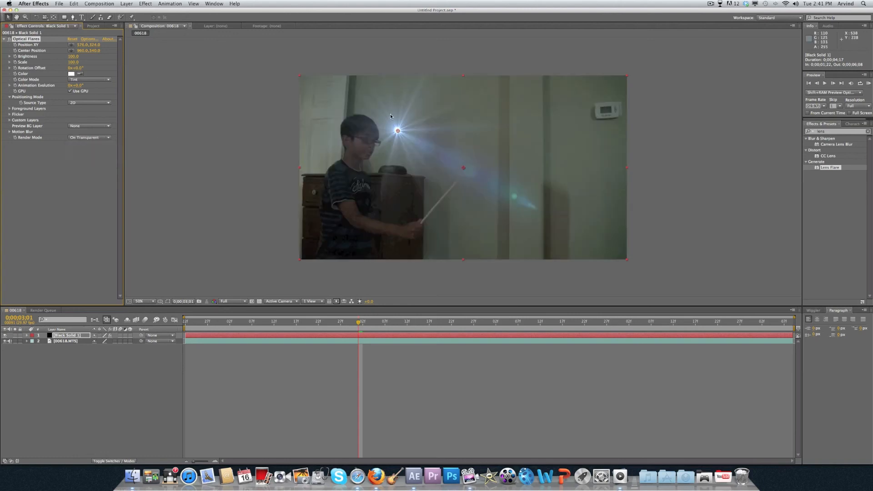
{"action": "left_click_drag", "start_coordinate": [398, 132], "coordinate": [457, 181]}
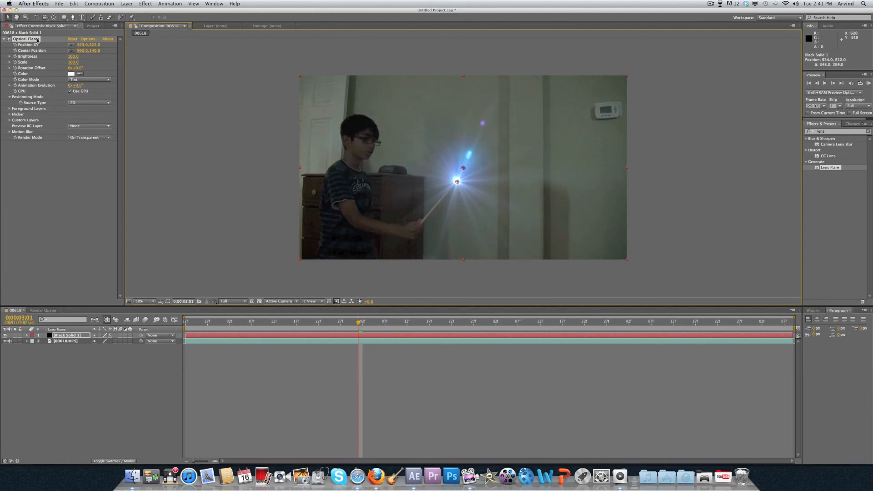
- Open the Optical Flares options and delete every lens object of the default flare from the stack
{"action": "left_click", "coordinate": [90, 39]}
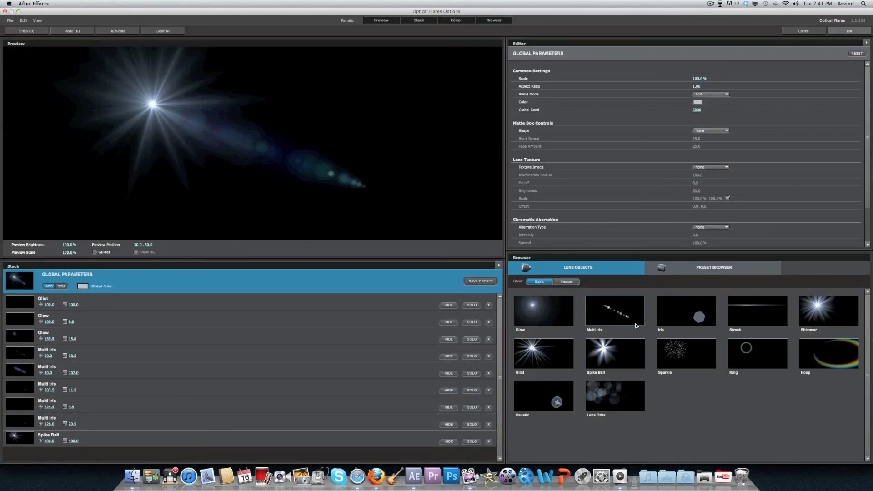
{"action": "left_click", "coordinate": [488, 441]}
{"action": "left_click", "coordinate": [489, 424]}
{"action": "left_click", "coordinate": [489, 407]}
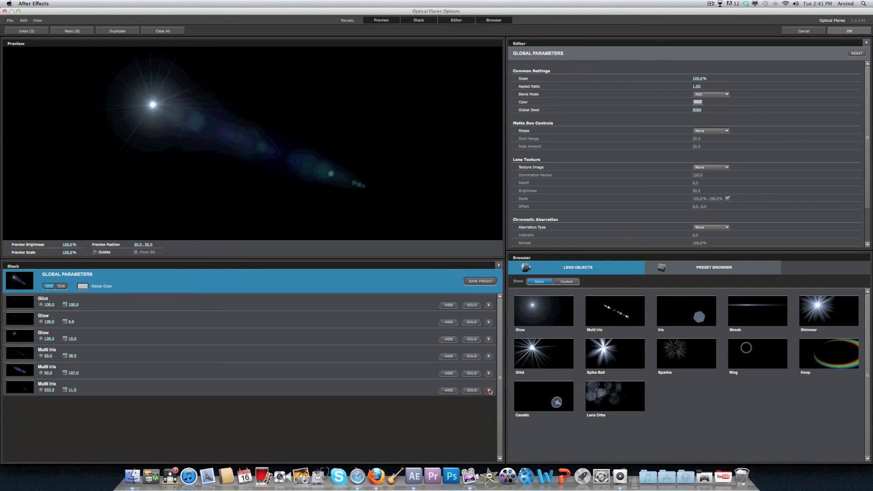
{"action": "left_click", "coordinate": [489, 390]}
{"action": "left_click", "coordinate": [488, 372]}
{"action": "left_click", "coordinate": [488, 356]}
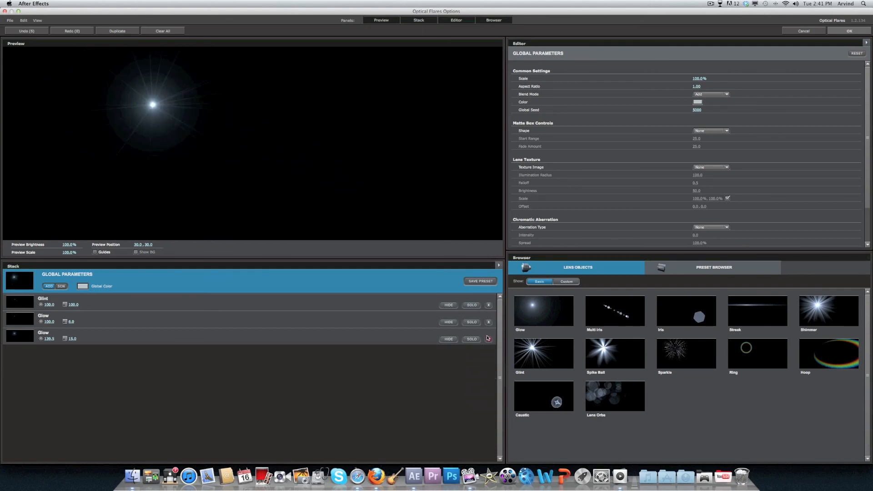
{"action": "left_click", "coordinate": [488, 339]}
{"action": "left_click", "coordinate": [488, 322]}
{"action": "left_click", "coordinate": [489, 304]}
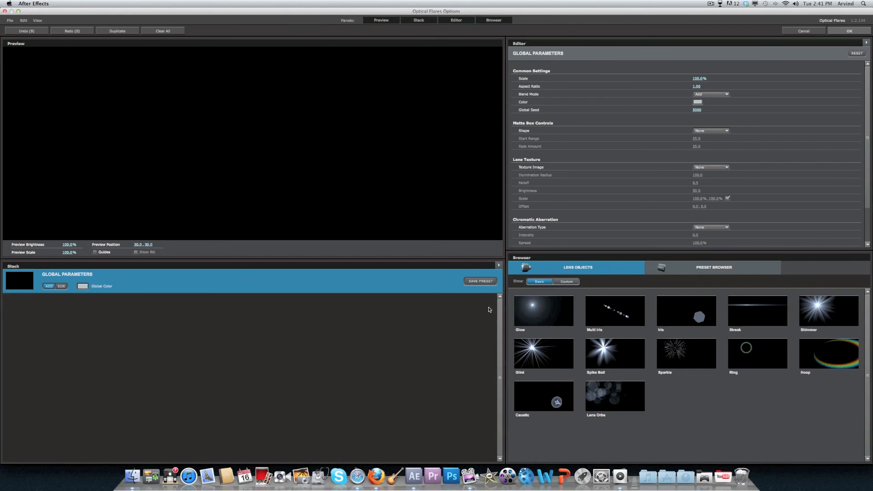
- Add Glow, Multi Iris and Iris lens objects to the empty stack and set the flare's global color to light blue
{"action": "left_click", "coordinate": [523, 319]}
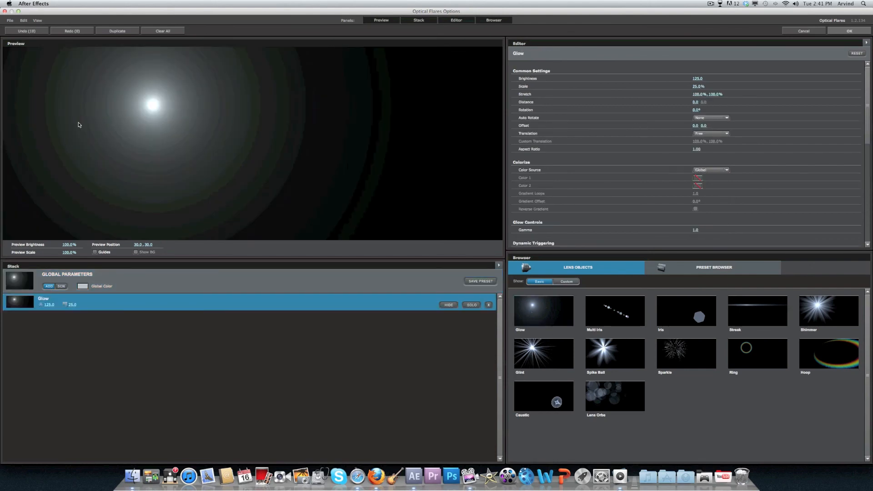
{"action": "left_click", "coordinate": [82, 287]}
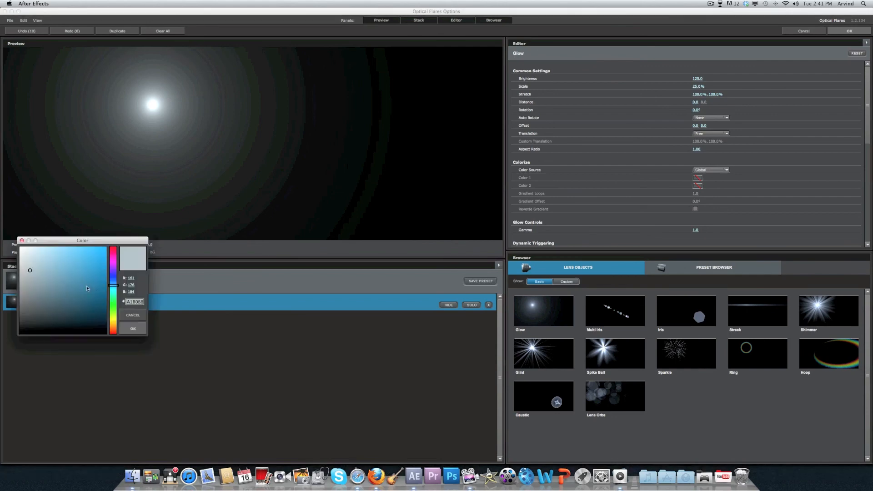
{"action": "left_click_drag", "start_coordinate": [62, 262], "coordinate": [55, 248]}
{"action": "left_click", "coordinate": [135, 326]}
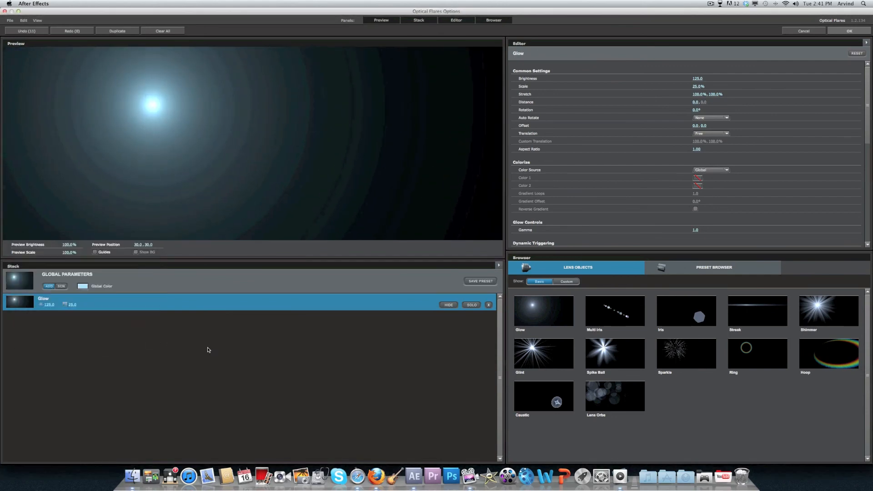
{"action": "left_click", "coordinate": [598, 311]}
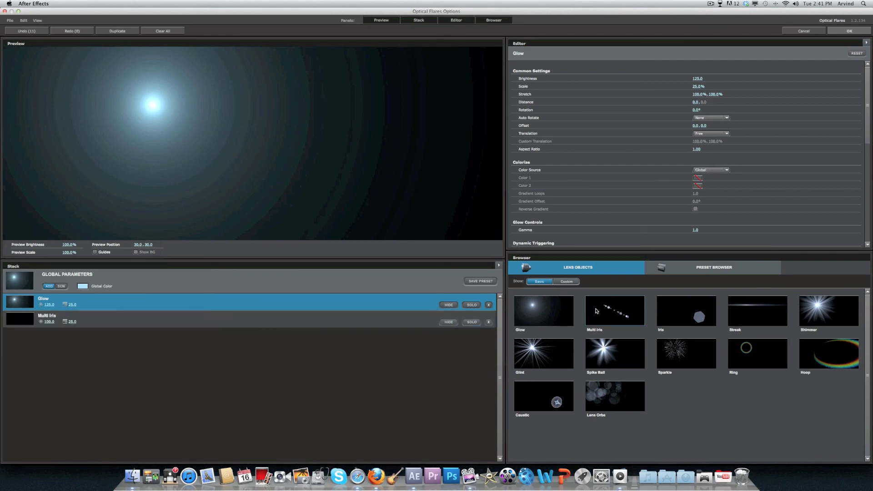
{"action": "left_click", "coordinate": [688, 315]}
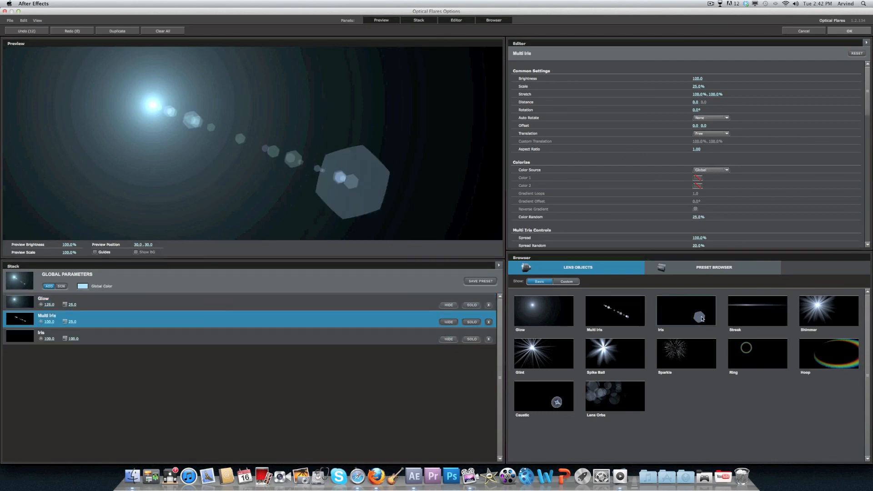
- Set Color 1 of the Multi Iris object to a light orange
{"action": "left_click", "coordinate": [164, 325]}
{"action": "left_click", "coordinate": [698, 178]}
{"action": "left_click_drag", "start_coordinate": [674, 146], "coordinate": [660, 145]}
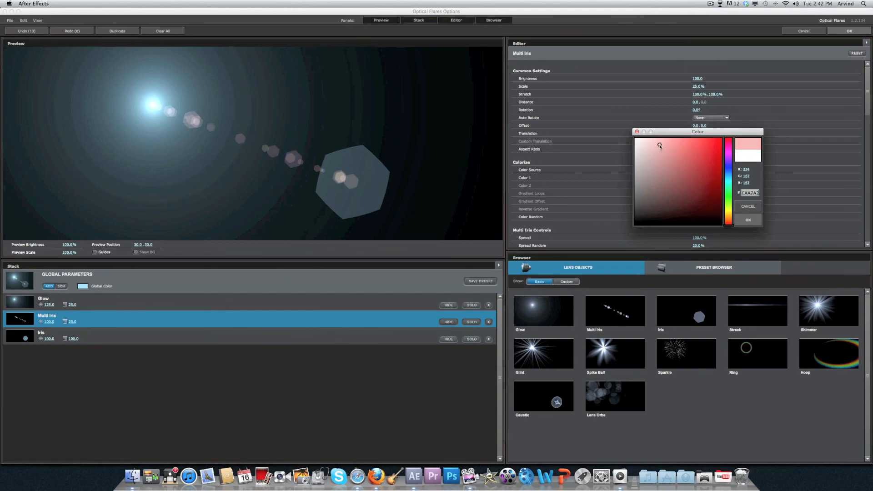
{"action": "left_click", "coordinate": [728, 173]}
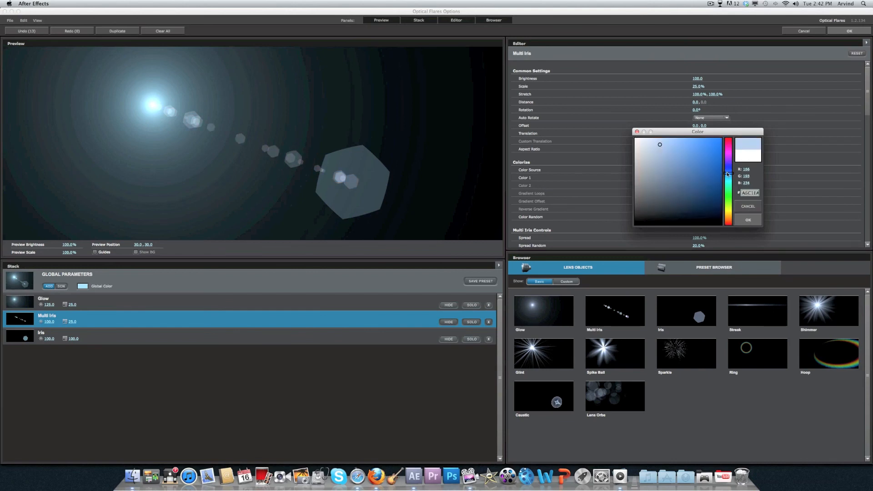
{"action": "left_click_drag", "start_coordinate": [728, 173], "coordinate": [689, 131]}
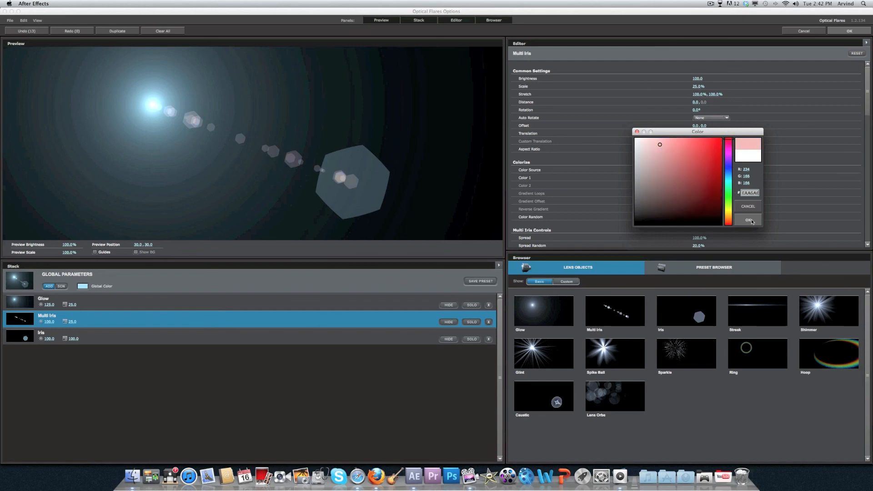
{"action": "left_click_drag", "start_coordinate": [728, 169], "coordinate": [729, 219]}
{"action": "left_click_drag", "start_coordinate": [680, 148], "coordinate": [672, 137]}
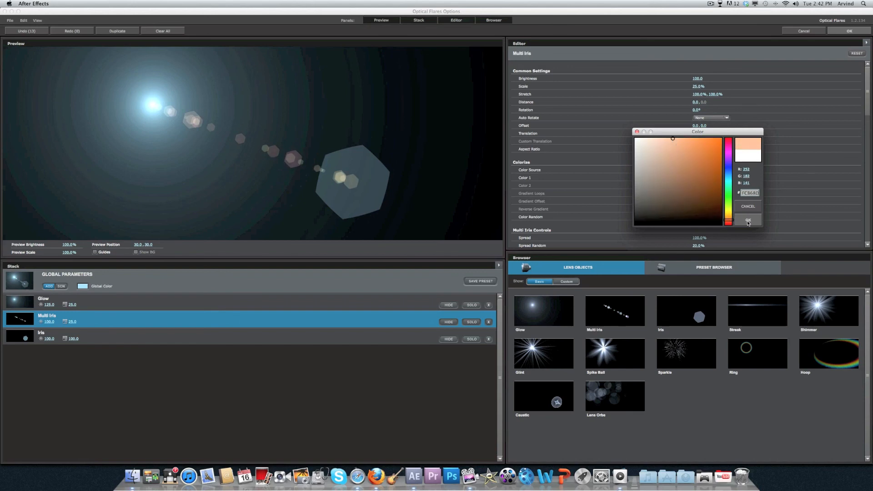
{"action": "left_click", "coordinate": [749, 220]}
- Set Color 2 of the Multi Iris object to a light pink, F5ADAD
{"action": "left_click", "coordinate": [699, 187]}
{"action": "left_click_drag", "start_coordinate": [682, 162], "coordinate": [662, 154]}
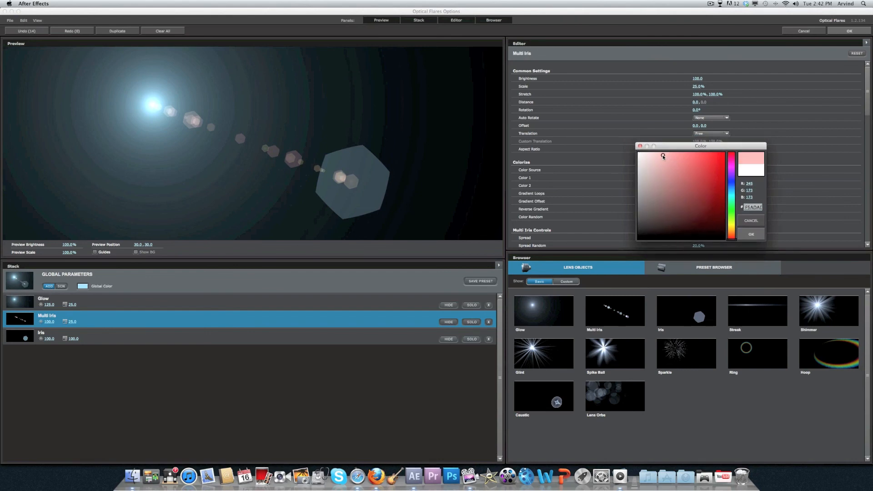
{"action": "left_click", "coordinate": [753, 235]}
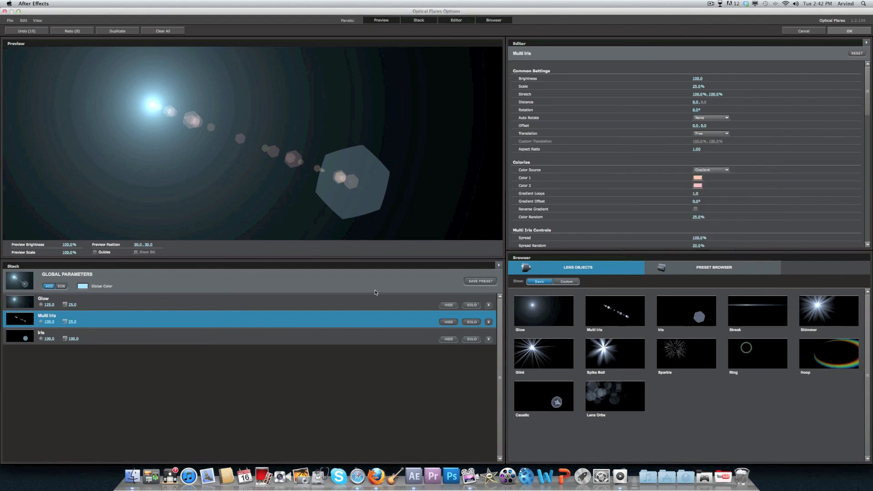
- Set Color 1 of the Iris object to a custom off-white
{"action": "left_click", "coordinate": [289, 336]}
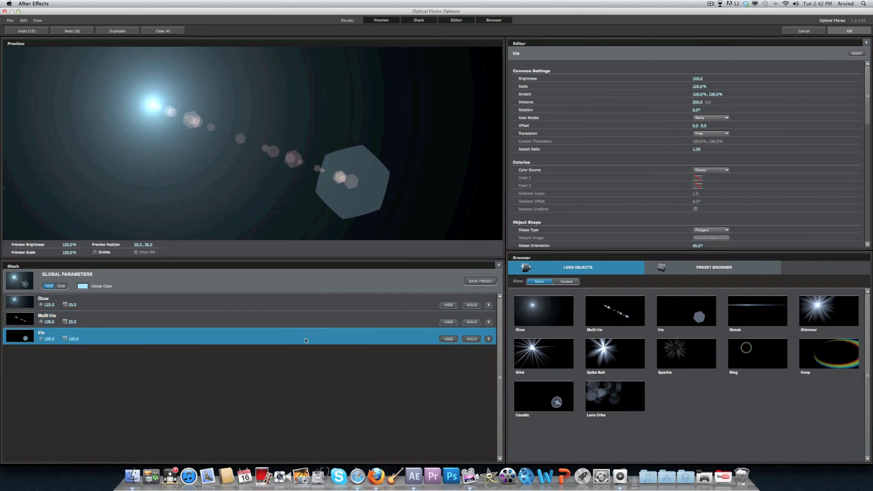
{"action": "left_click", "coordinate": [697, 178]}
{"action": "left_click_drag", "start_coordinate": [677, 155], "coordinate": [641, 141]}
{"action": "left_click", "coordinate": [748, 220]}
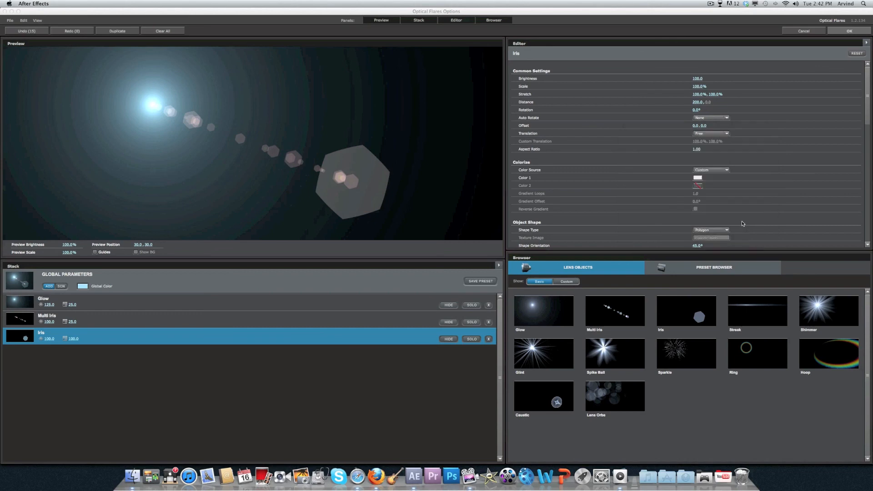
- Add Streak, Spike Ball and Shimmer lens objects to the flare stack
{"action": "left_click", "coordinate": [737, 327]}
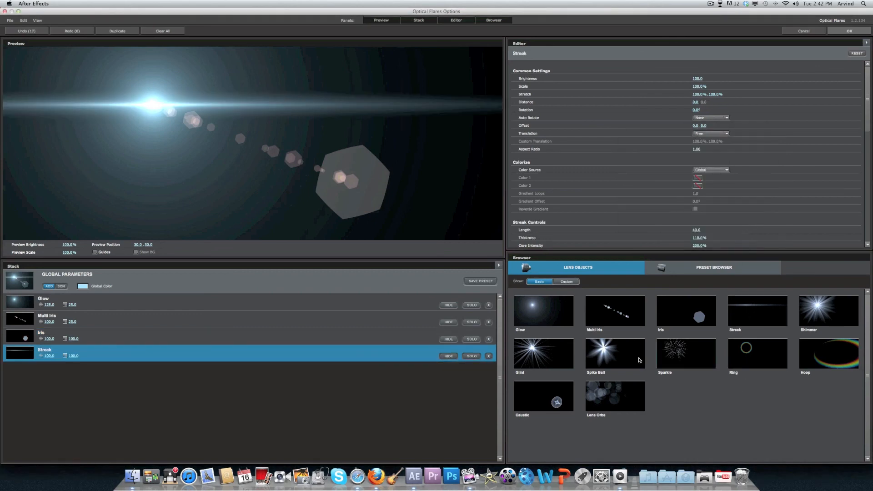
{"action": "left_click", "coordinate": [603, 360]}
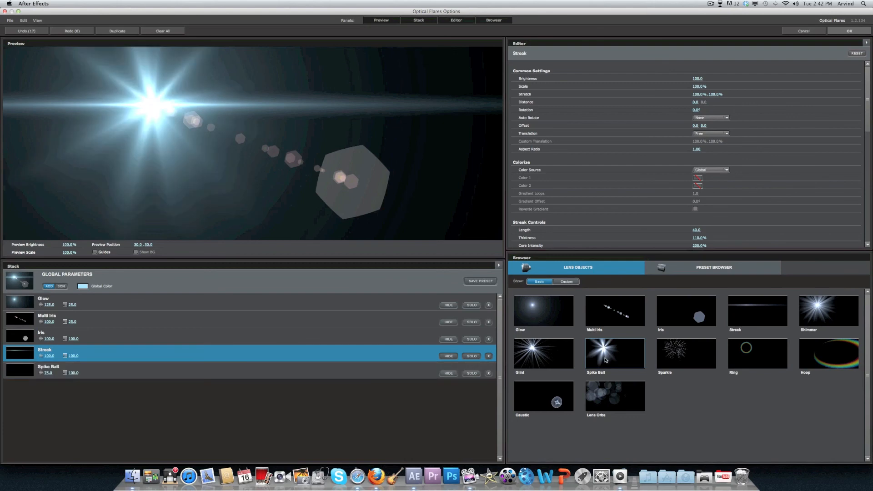
{"action": "left_click", "coordinate": [827, 319]}
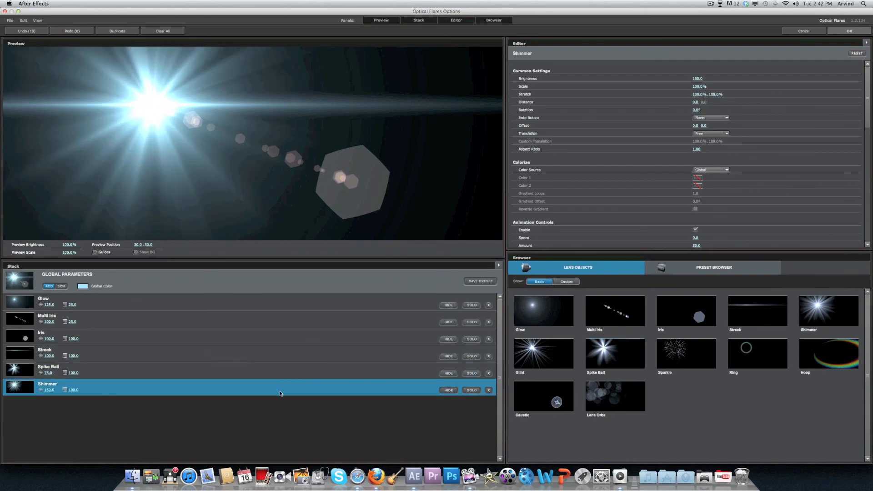
- Set the Spike Ball's brightness to 49 and scale to 61.5%, and reduce the Streak's length to 10
{"action": "left_click", "coordinate": [111, 375]}
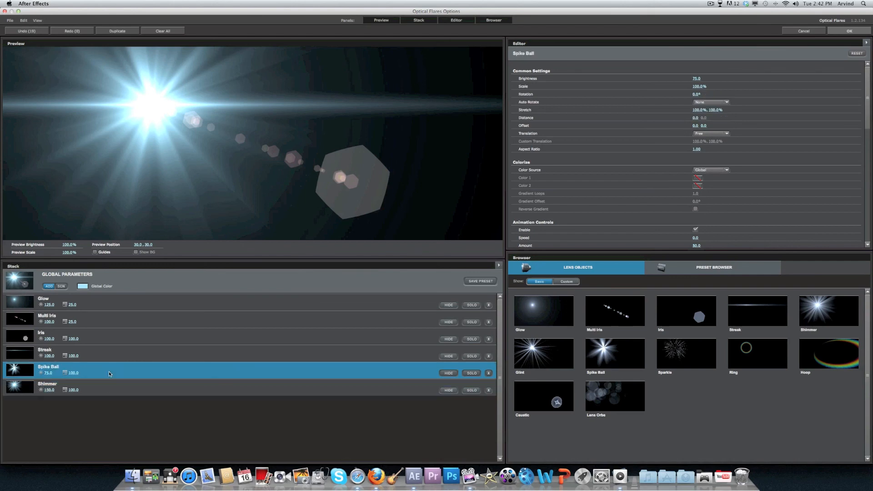
{"action": "left_click_drag", "start_coordinate": [697, 80], "coordinate": [682, 94]}
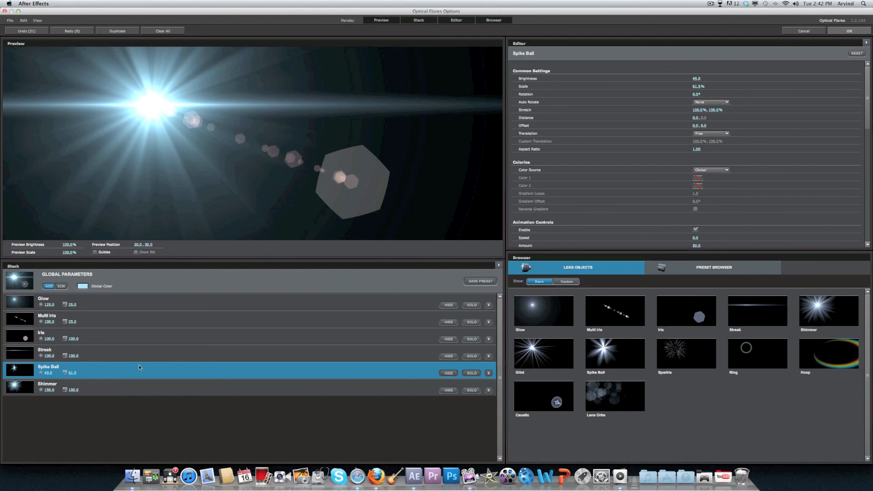
{"action": "left_click", "coordinate": [137, 358]}
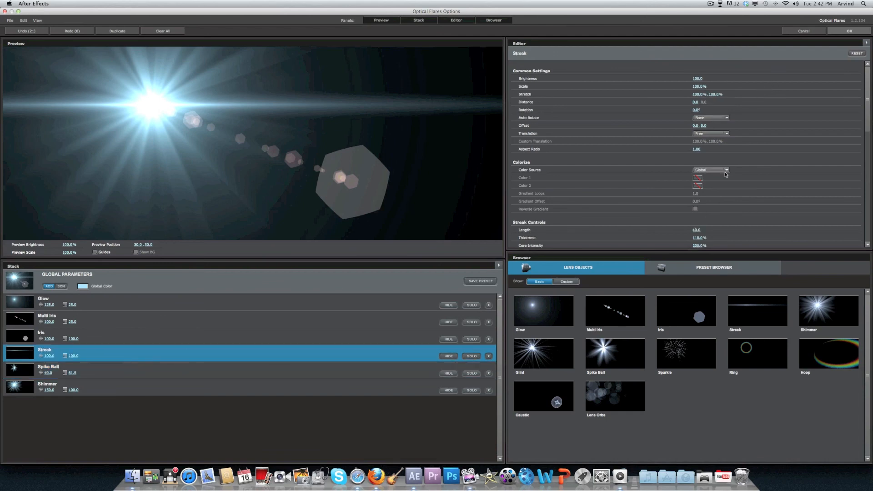
{"action": "scroll", "coordinate": [704, 214], "scroll_direction": "down", "scroll_amount": 1}
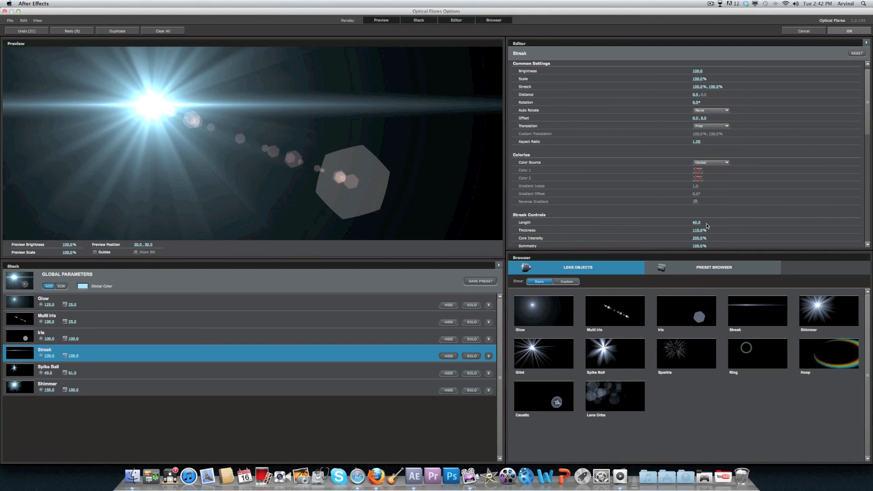
{"action": "left_click_drag", "start_coordinate": [699, 222], "coordinate": [686, 227]}
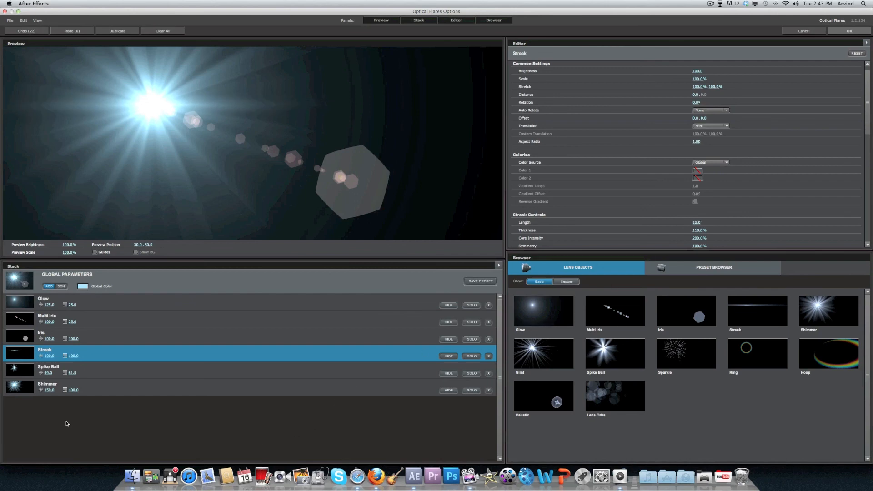
- Set the Shimmer's scale to 22% and shorten the Streak's length to about 4.5
{"action": "left_click", "coordinate": [108, 393]}
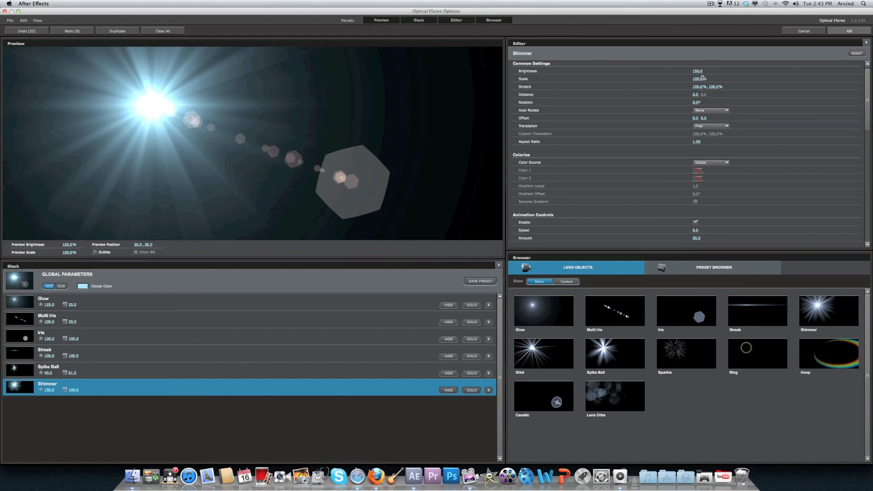
{"action": "left_click_drag", "start_coordinate": [700, 79], "coordinate": [661, 93]}
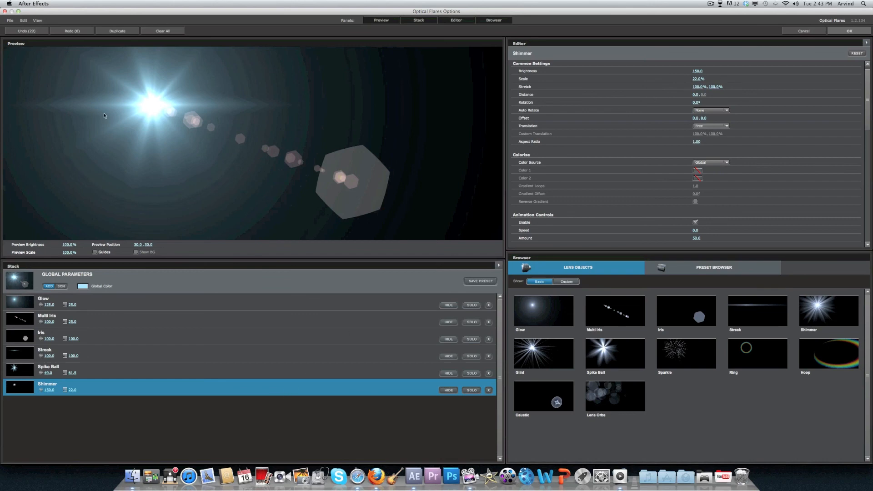
{"action": "left_click", "coordinate": [119, 359]}
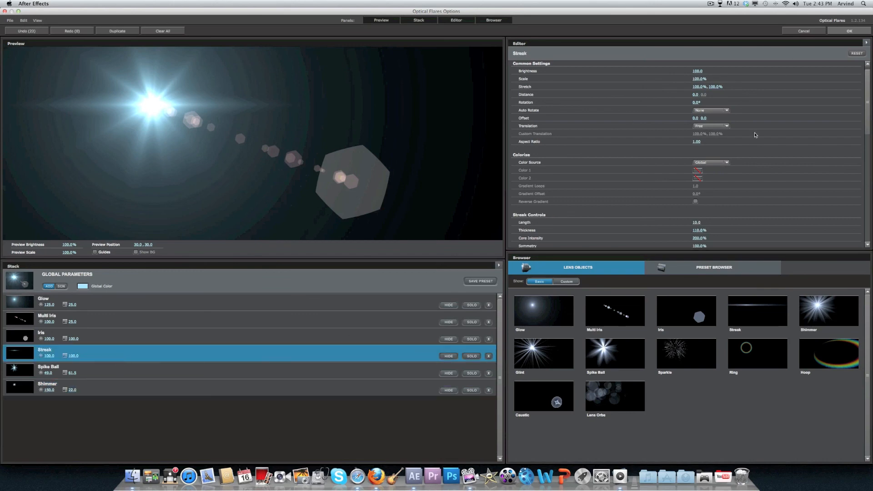
{"action": "left_click_drag", "start_coordinate": [697, 224], "coordinate": [673, 225]}
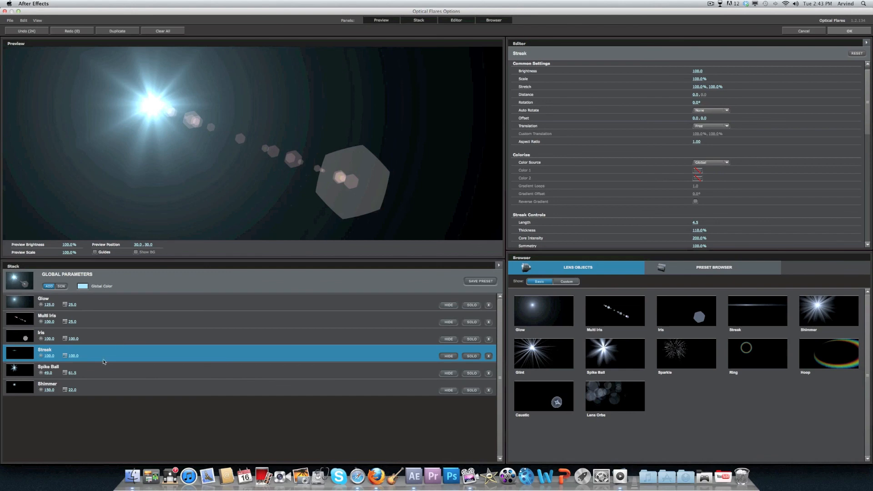
- Reduce the Spike Ball's scale to about 44.5%
{"action": "left_click", "coordinate": [96, 375]}
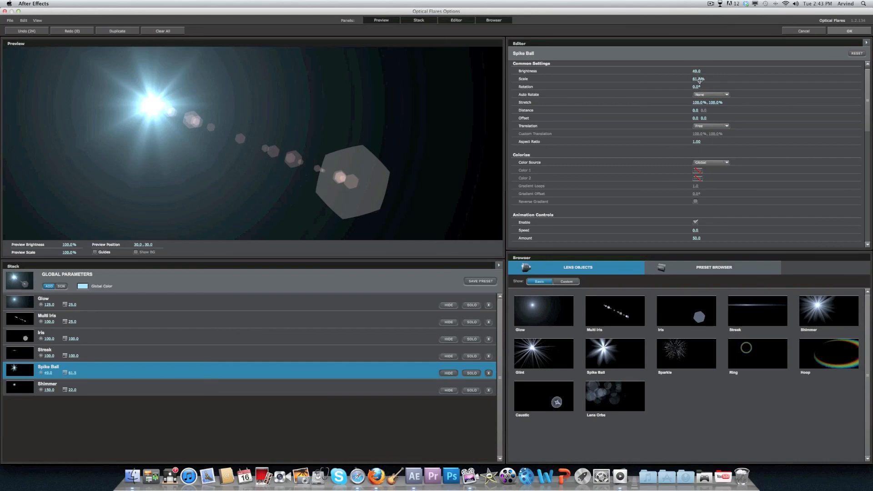
{"action": "left_click_drag", "start_coordinate": [699, 81], "coordinate": [689, 82]}
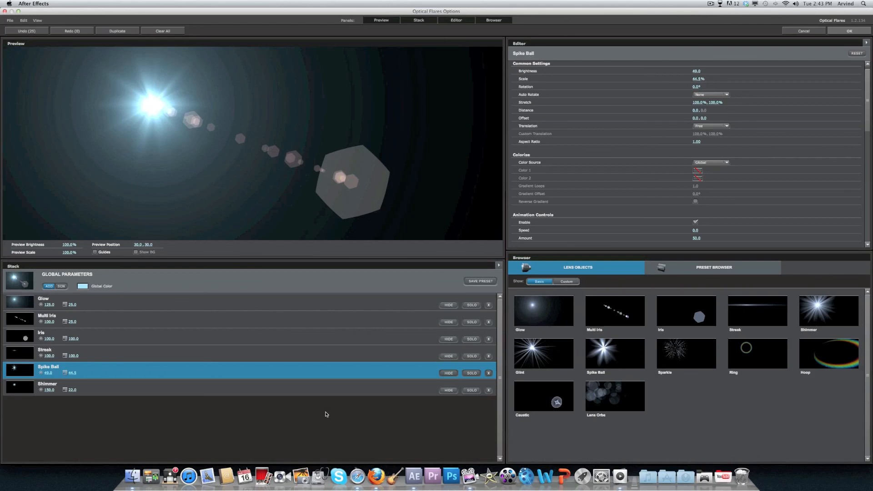
{"action": "left_click", "coordinate": [848, 30]}
- Add Ring and Hoop lens objects to the stack and set the Hoop's scale to 21%
{"action": "left_click", "coordinate": [750, 356]}
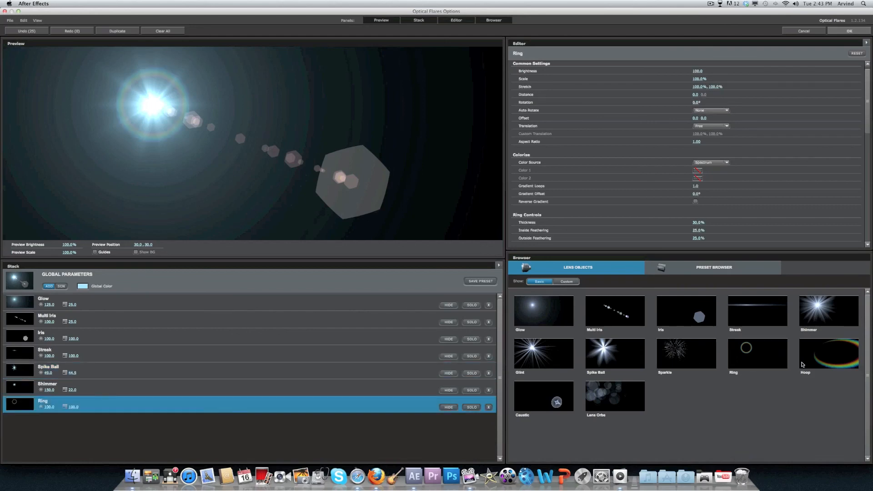
{"action": "left_click", "coordinate": [811, 358]}
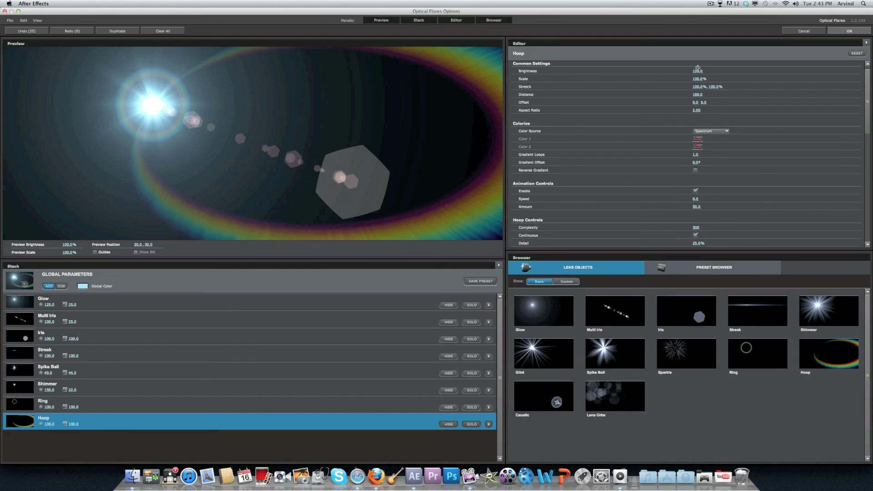
{"action": "scroll", "coordinate": [693, 144], "scroll_direction": "down", "scroll_amount": 1}
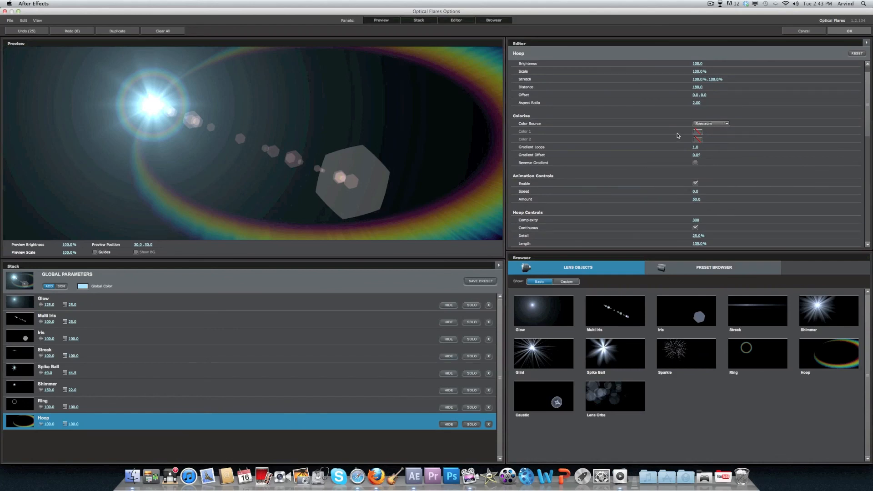
{"action": "scroll", "coordinate": [703, 87], "scroll_direction": "down", "scroll_amount": 1}
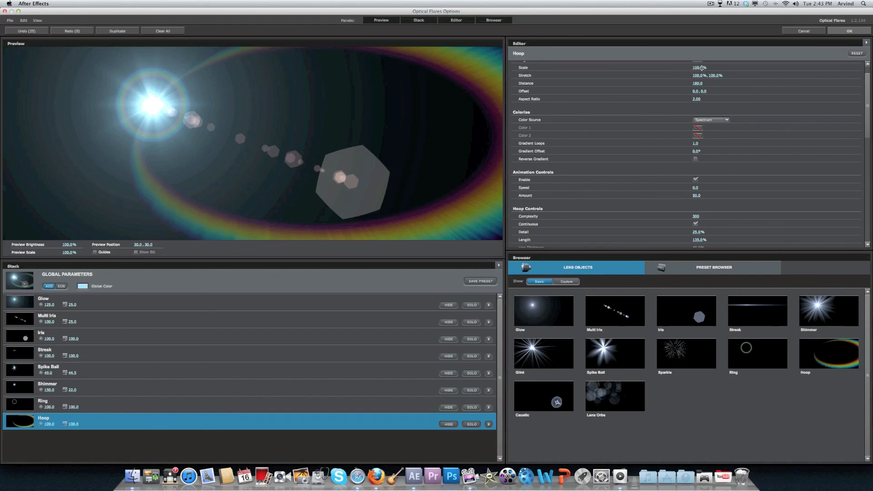
{"action": "scroll", "coordinate": [696, 70], "scroll_direction": "down", "scroll_amount": 2}
{"action": "scroll", "coordinate": [700, 69], "scroll_direction": "up", "scroll_amount": 3}
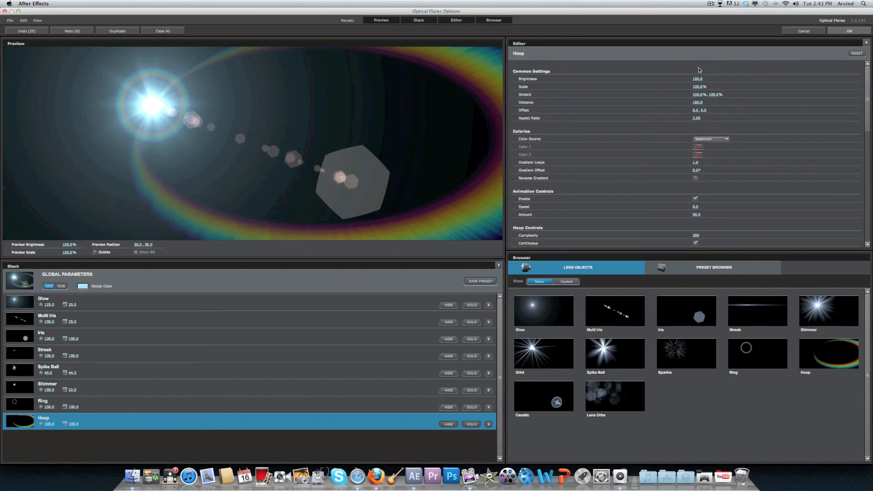
{"action": "left_click_drag", "start_coordinate": [696, 90], "coordinate": [643, 92]}
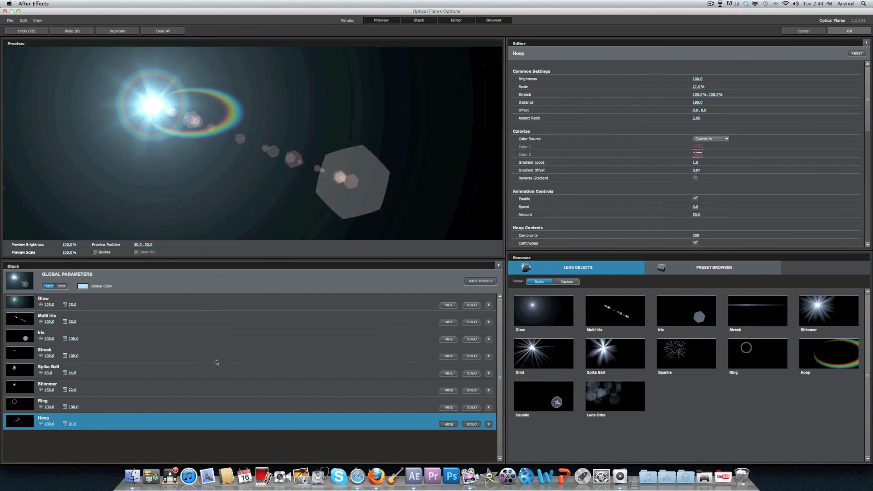
- Set the Ring's scale to 151% and apply the finished flare to the black solid
{"action": "left_click", "coordinate": [121, 408]}
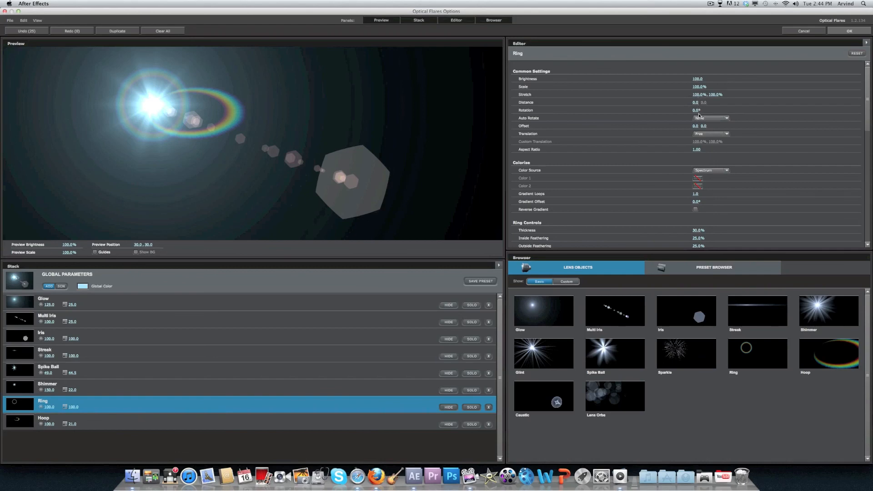
{"action": "left_click", "coordinate": [695, 87]}
{"action": "left_click", "coordinate": [724, 89]}
{"action": "left_click_drag", "start_coordinate": [696, 88], "coordinate": [749, 107]}
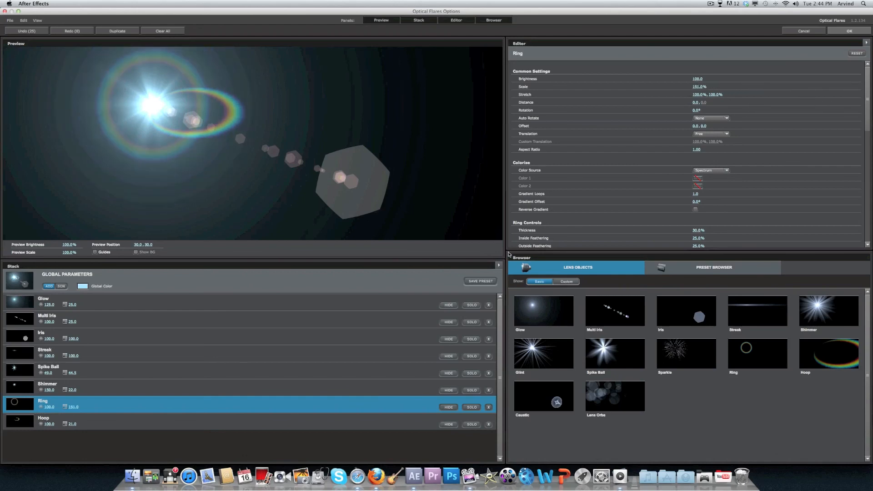
{"action": "left_click", "coordinate": [850, 31]}
{"action": "left_click", "coordinate": [314, 374]}
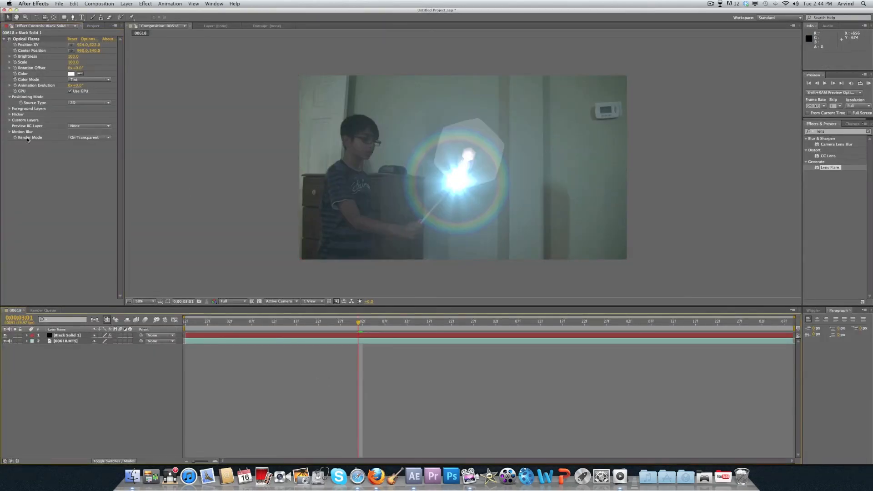
- Set the Optical Flares flicker speed to 40 and flicker amount to 20
{"action": "left_click", "coordinate": [10, 132]}
{"action": "left_click", "coordinate": [9, 120]}
{"action": "left_click", "coordinate": [9, 161]}
{"action": "left_click", "coordinate": [9, 120]}
{"action": "left_click", "coordinate": [8, 115]}
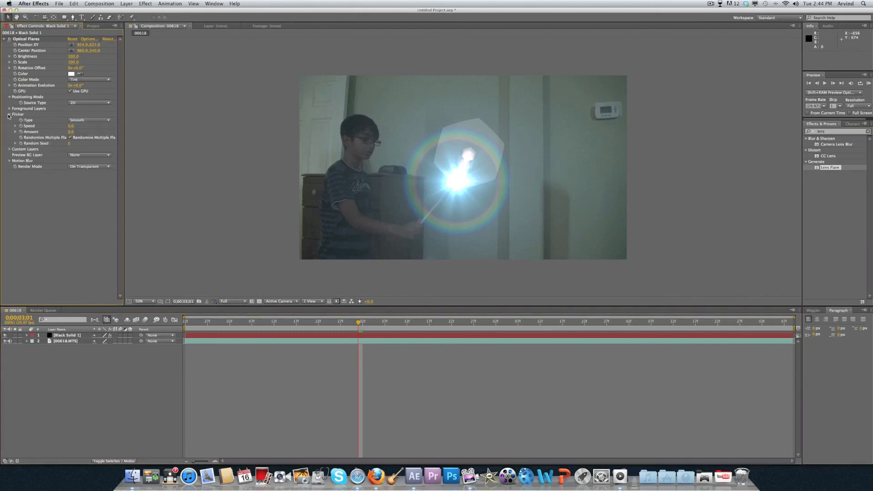
{"action": "left_click", "coordinate": [74, 127]}
{"action": "type", "text": "40"}
{"action": "key", "text": "Tab"}
{"action": "key", "text": "Return"}
{"action": "mouse_move", "coordinate": [361, 322]}
{"action": "left_mouse_down"}
{"action": "mouse_move", "coordinate": [461, 324]}
{"action": "mouse_move", "coordinate": [359, 324]}
{"action": "left_mouse_up"}
{"action": "left_click", "coordinate": [249, 396]}
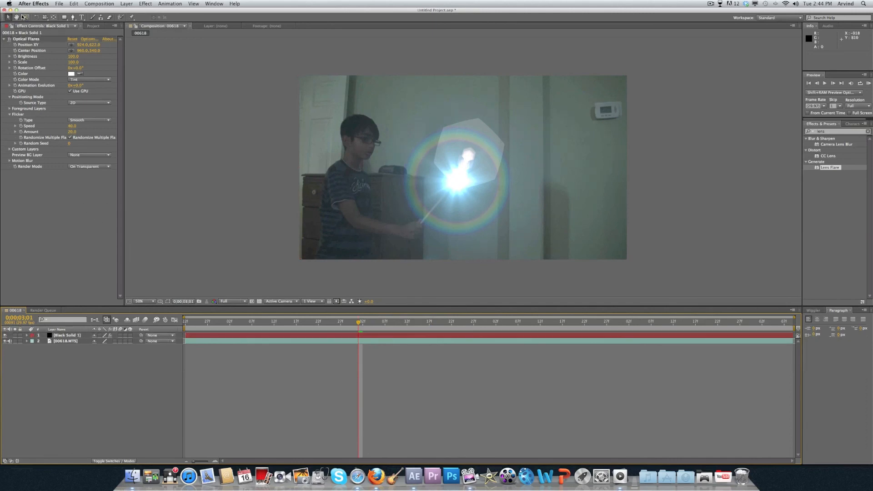
- Enable keyframing of the flare's Position XY at 0;00;03;01 and set its Brightness to 0
{"action": "left_click", "coordinate": [29, 46]}
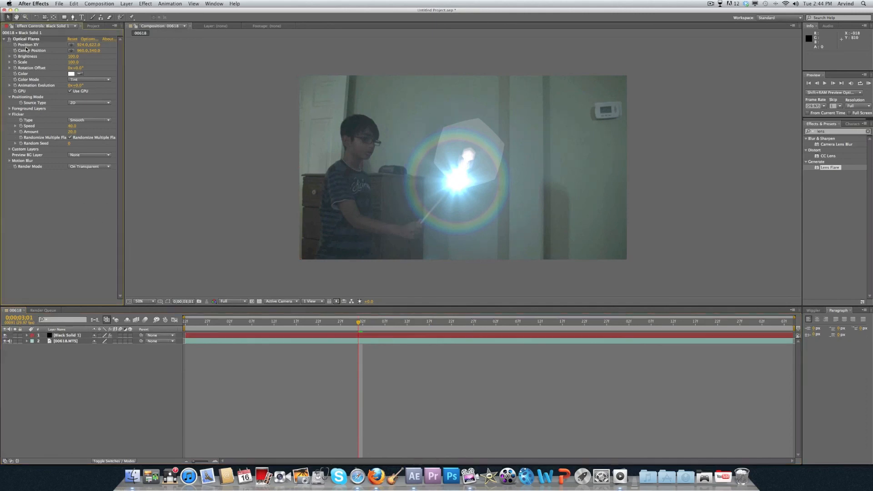
{"action": "left_click", "coordinate": [17, 46]}
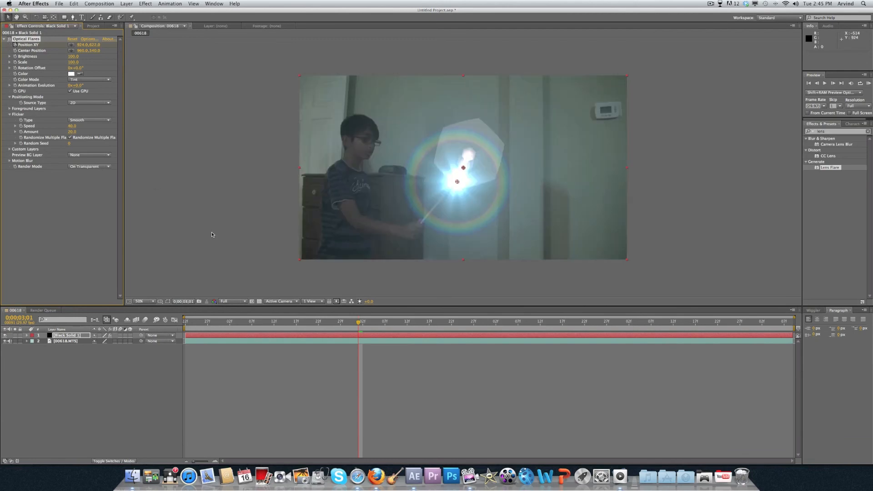
{"action": "left_click_drag", "start_coordinate": [74, 56], "coordinate": [41, 67]}
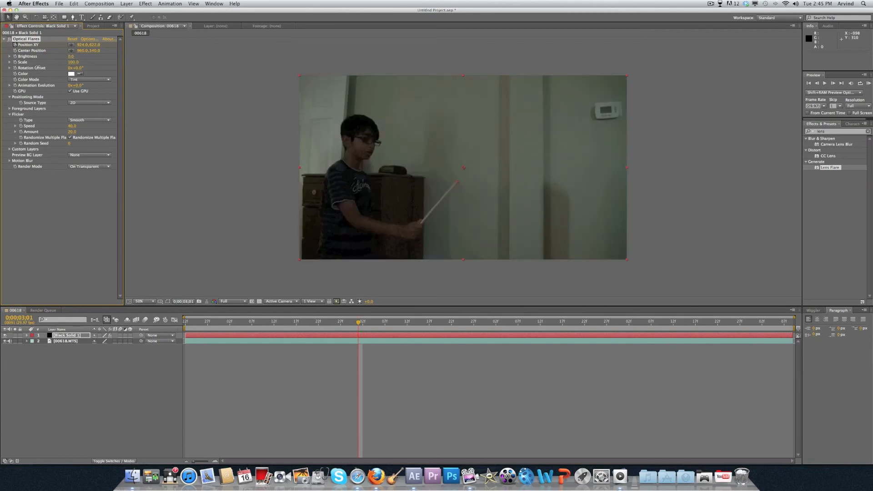
{"action": "left_click", "coordinate": [10, 40]}
{"action": "left_click", "coordinate": [10, 40]}
- Place the flare's position point on the wand tip at 922, 620 and advance two frames to 0;00;03;03
{"action": "left_click_drag", "start_coordinate": [458, 184], "coordinate": [457, 184]}
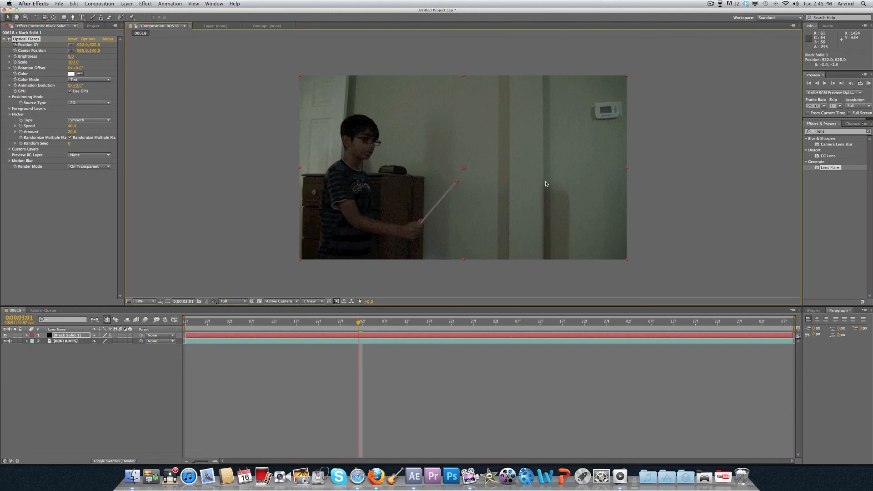
{"action": "left_click", "coordinate": [834, 84]}
{"action": "left_click", "coordinate": [833, 83]}
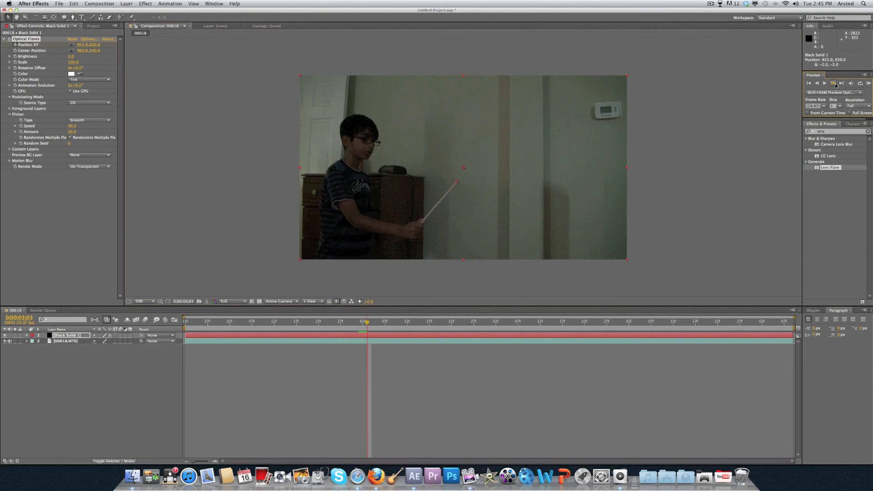
{"action": "left_click", "coordinate": [710, 4]}
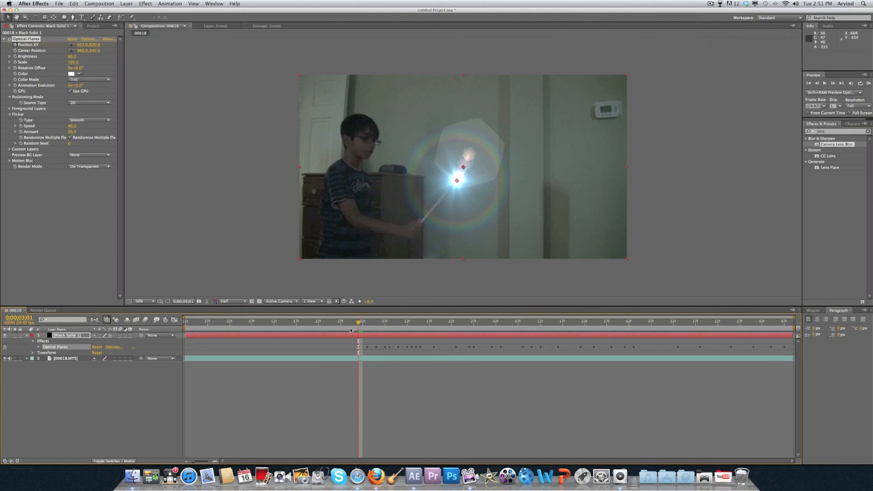
- Move the playhead to 0;00;03;01 and open the flare's Brightness value for editing
{"action": "left_click_drag", "start_coordinate": [372, 322], "coordinate": [360, 338]}
{"action": "left_click", "coordinate": [72, 56]}
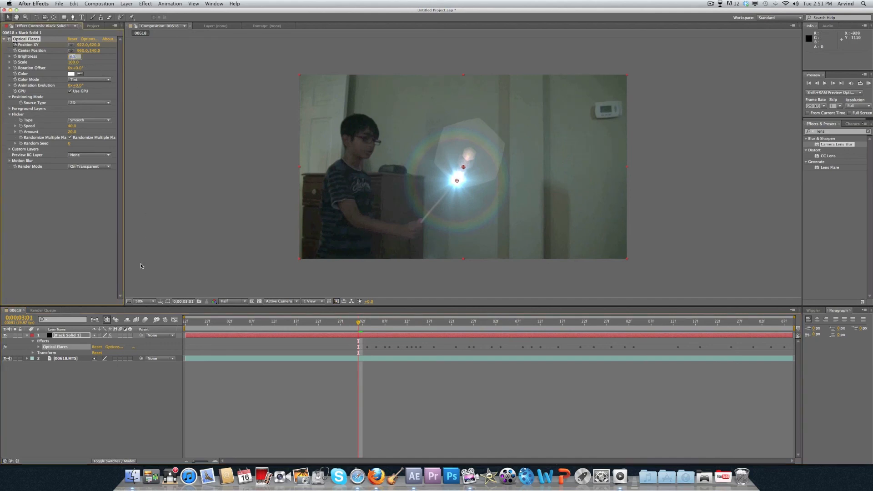
{"action": "left_click", "coordinate": [82, 415]}
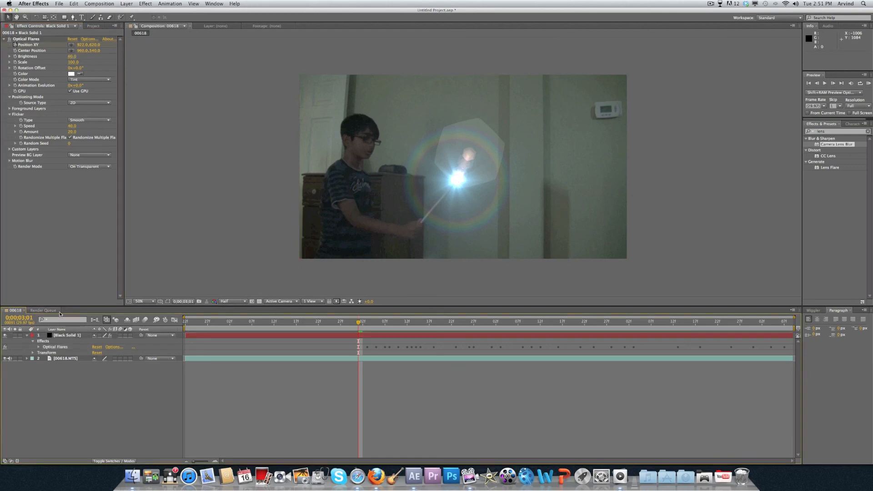
- Reveal the layer blending modes and set the black solid flare layer's mode to Screen
{"action": "left_click", "coordinate": [98, 461]}
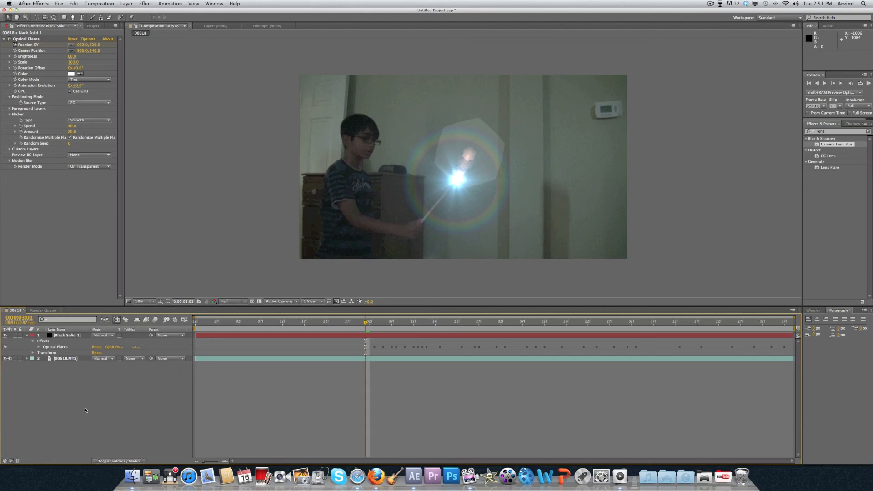
{"action": "left_click", "coordinate": [103, 337]}
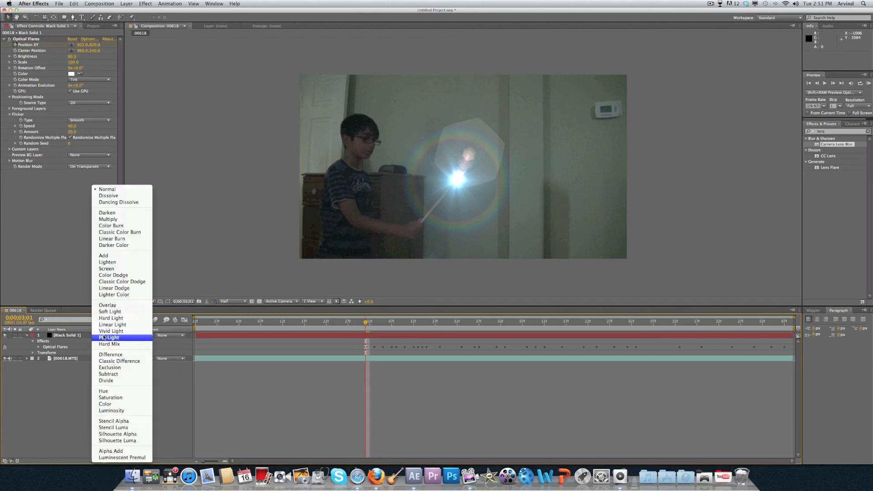
{"action": "left_click", "coordinate": [99, 269]}
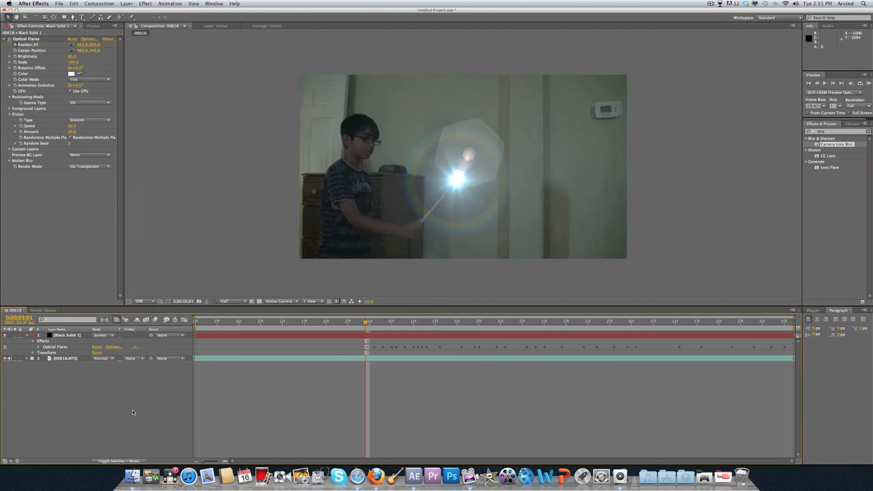
{"action": "mouse_move", "coordinate": [359, 321]}
{"action": "left_mouse_down"}
{"action": "mouse_move", "coordinate": [606, 322]}
{"action": "mouse_move", "coordinate": [364, 318]}
{"action": "left_mouse_up"}
- In the Optical Flares options, reduce the Iris element's scale to about 68% and accept the change
{"action": "left_click", "coordinate": [85, 40]}
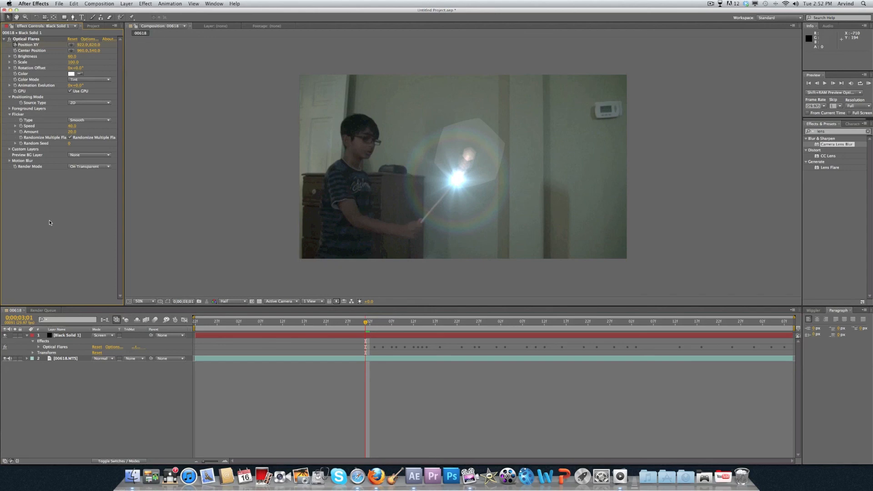
{"action": "left_click", "coordinate": [88, 40]}
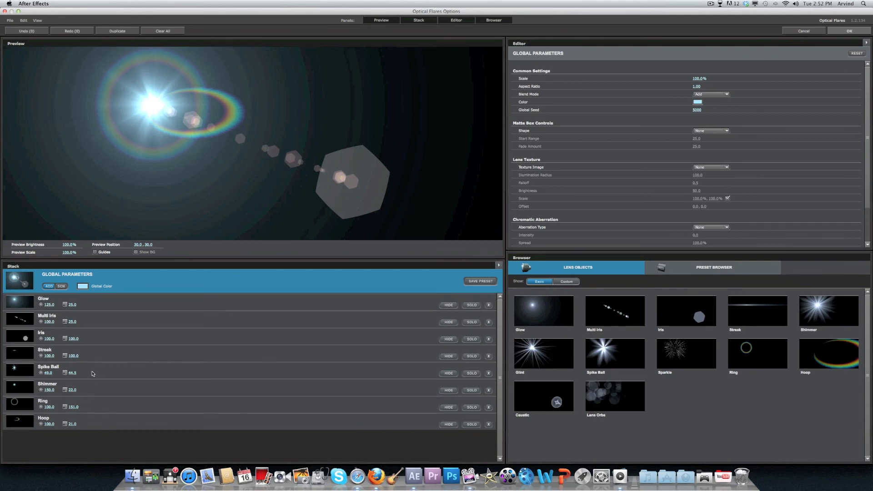
{"action": "left_click", "coordinate": [90, 343]}
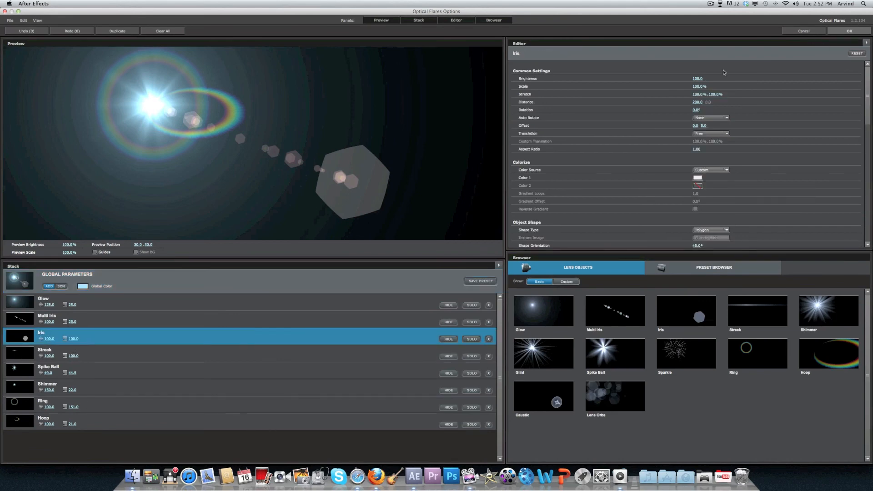
{"action": "left_click_drag", "start_coordinate": [700, 84], "coordinate": [683, 94]}
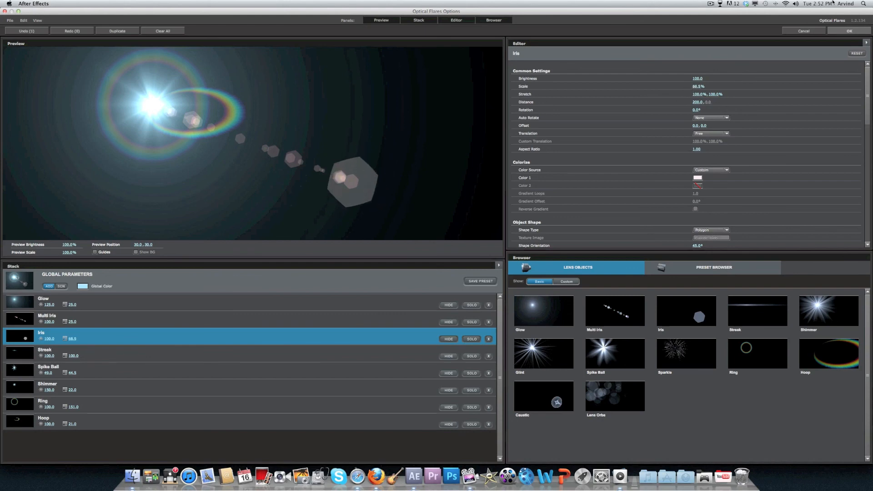
{"action": "left_click", "coordinate": [844, 31]}
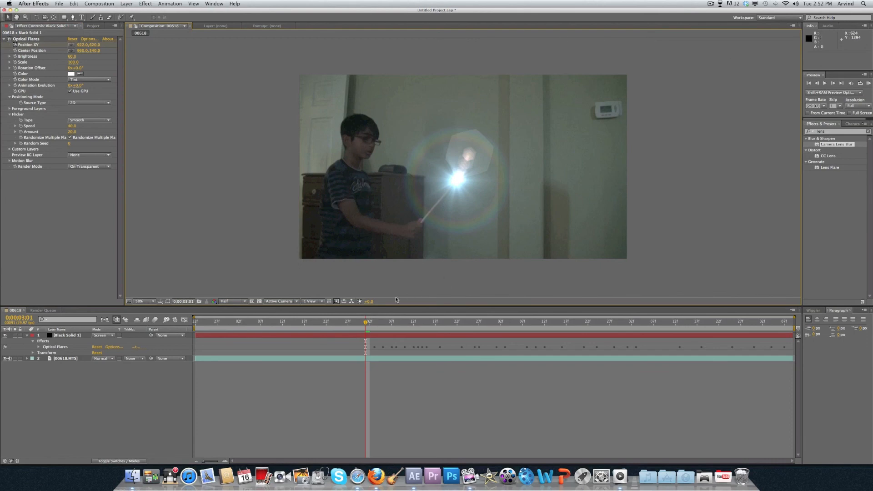
- Enable keyframing of the flare's Brightness at 0;00;03;01 and set it to 5 one frame earlier, at 0;00;03;00
{"action": "mouse_move", "coordinate": [369, 324]}
{"action": "left_mouse_down"}
{"action": "mouse_move", "coordinate": [351, 326]}
{"action": "mouse_move", "coordinate": [470, 330]}
{"action": "mouse_move", "coordinate": [336, 331]}
{"action": "mouse_move", "coordinate": [367, 330]}
{"action": "left_mouse_up"}
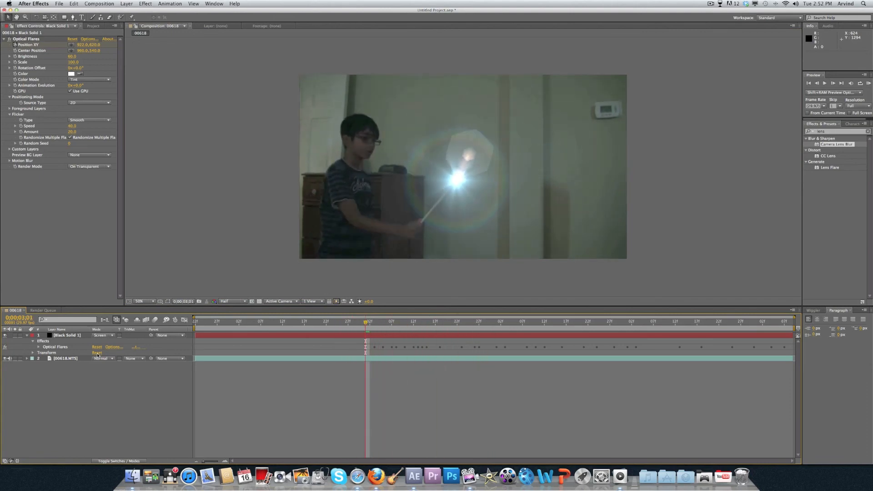
{"action": "left_click", "coordinate": [16, 57]}
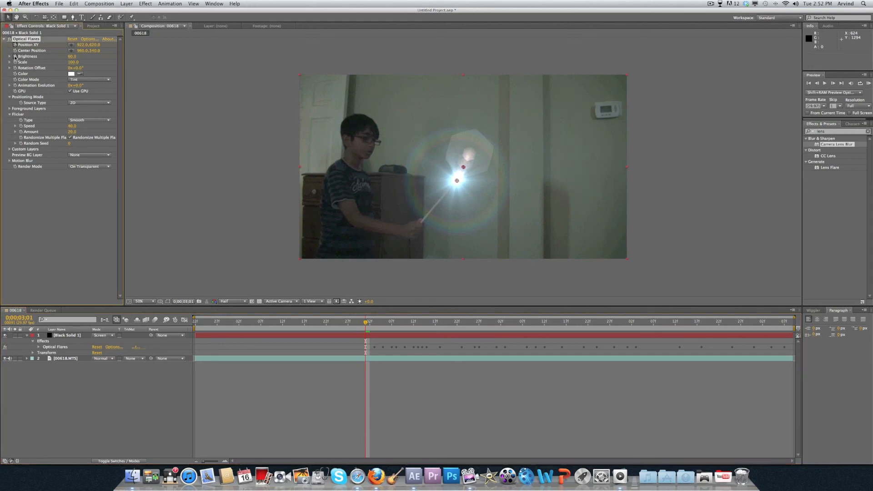
{"action": "left_click", "coordinate": [821, 85]}
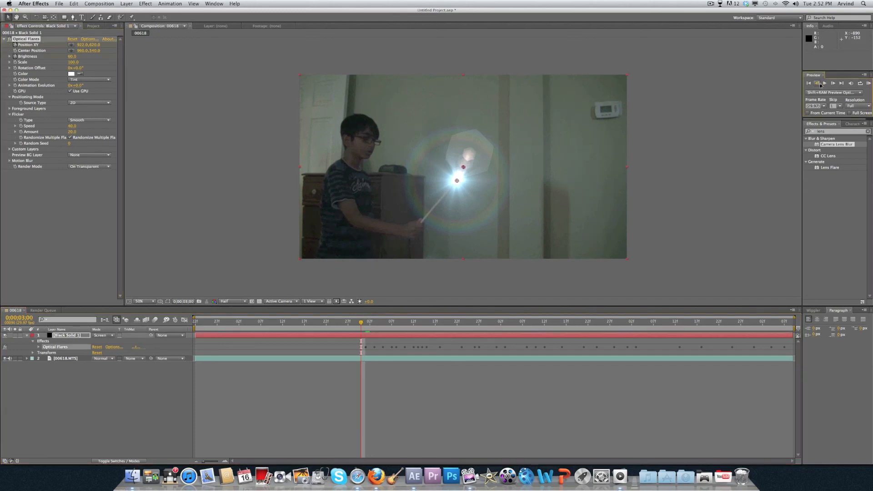
{"action": "left_click", "coordinate": [72, 57]}
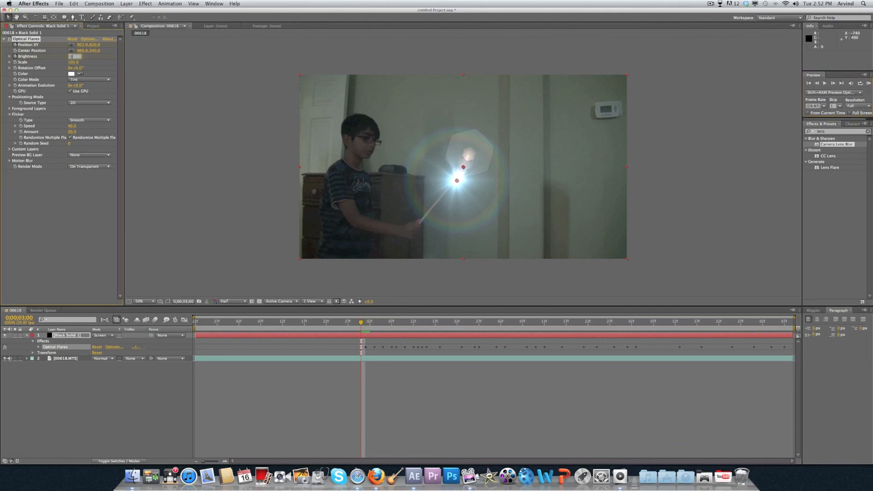
{"action": "key", "text": "Return"}
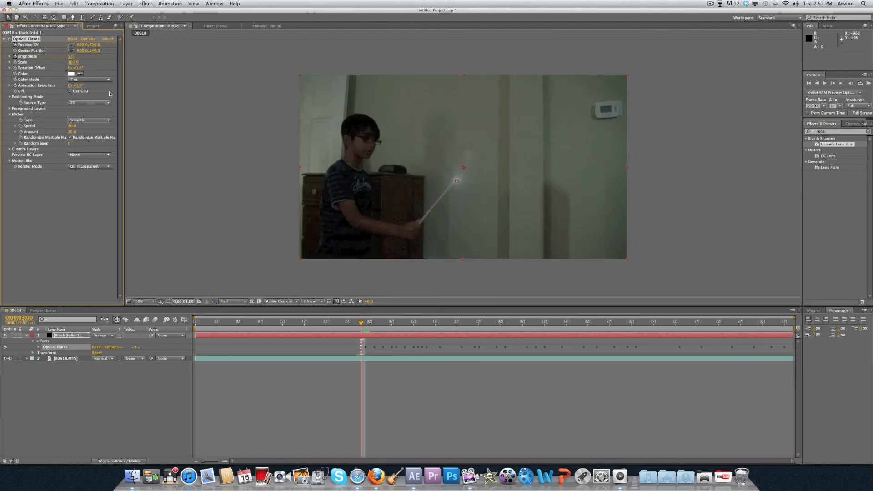
{"action": "left_click", "coordinate": [72, 56]}
{"action": "left_click", "coordinate": [326, 430]}
{"action": "double_click", "coordinate": [457, 186]}
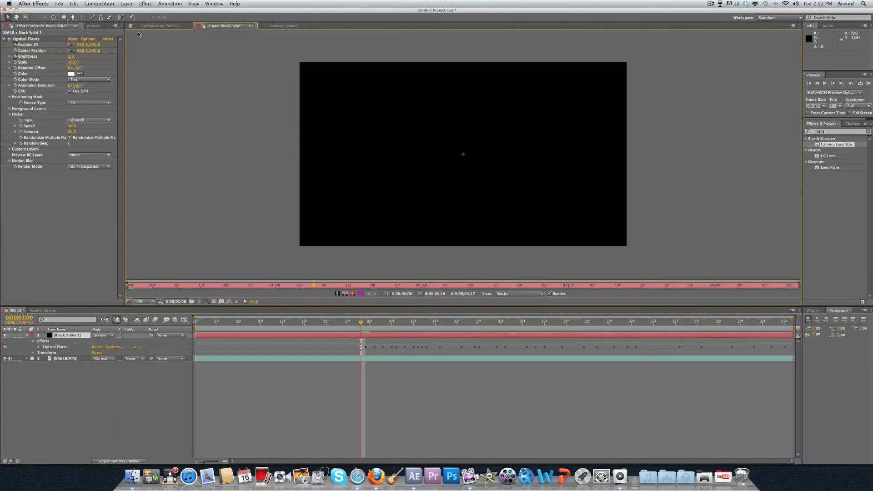
{"action": "left_click", "coordinate": [180, 25]}
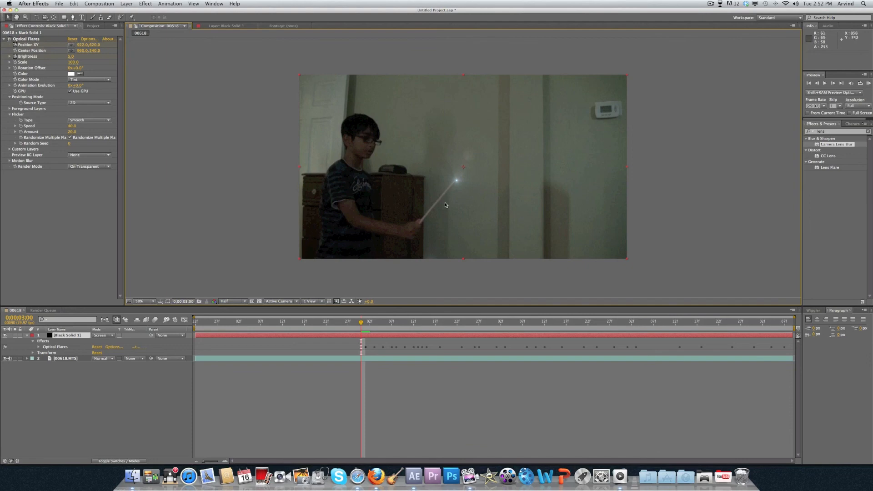
- Shift the black solid layer to about 955.5, 536.5 at 0;00;03;00 so the flare sits on the wand tip
{"action": "left_click", "coordinate": [56, 347]}
{"action": "scroll", "coordinate": [512, 218], "scroll_direction": "down", "scroll_amount": 4}
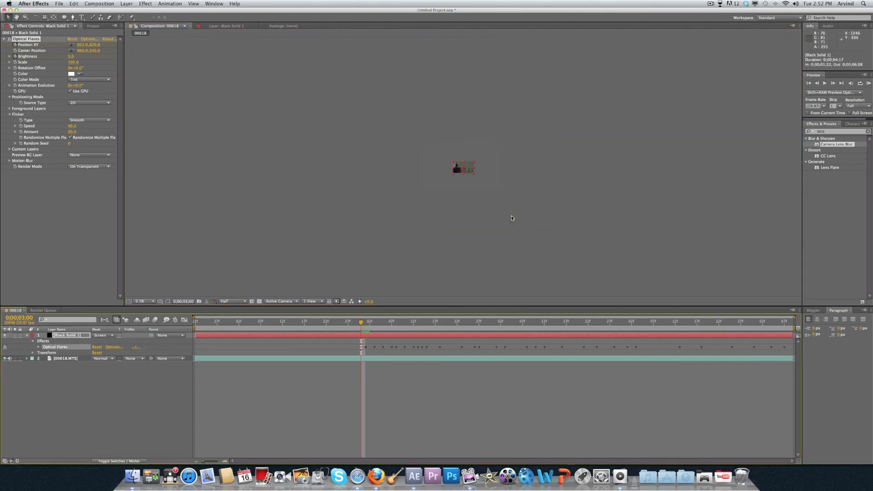
{"action": "scroll", "coordinate": [512, 218], "scroll_direction": "up", "scroll_amount": 8}
{"action": "scroll", "coordinate": [511, 218], "scroll_direction": "down", "scroll_amount": 3}
{"action": "key", "text": "period"}
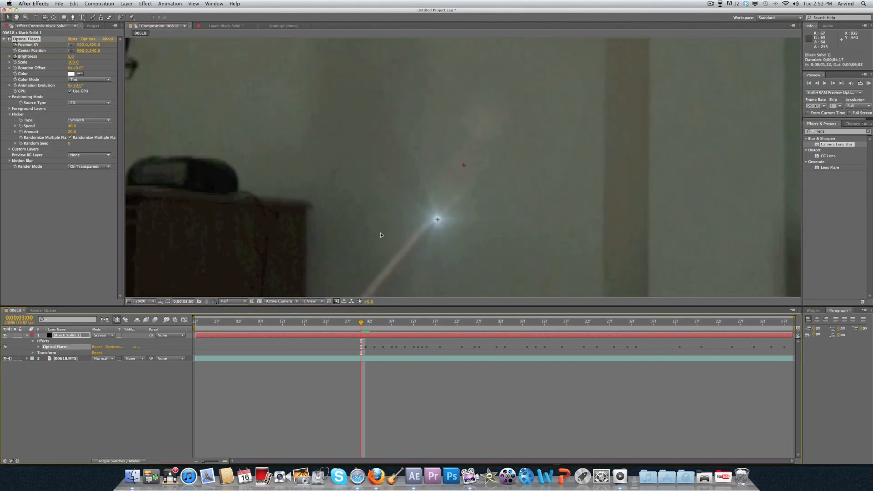
{"action": "left_click_drag", "start_coordinate": [441, 221], "coordinate": [433, 218]}
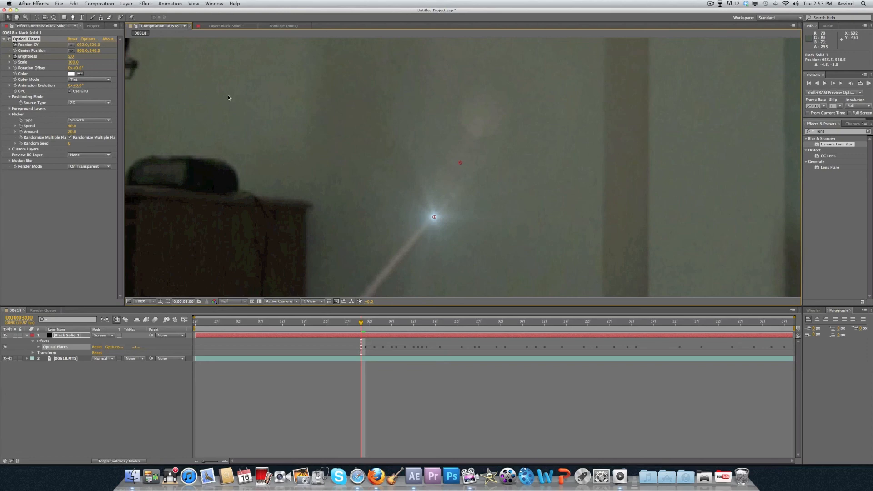
- Set the flare's Brightness to 0 at 0;00;02;29
{"action": "left_click", "coordinate": [817, 83]}
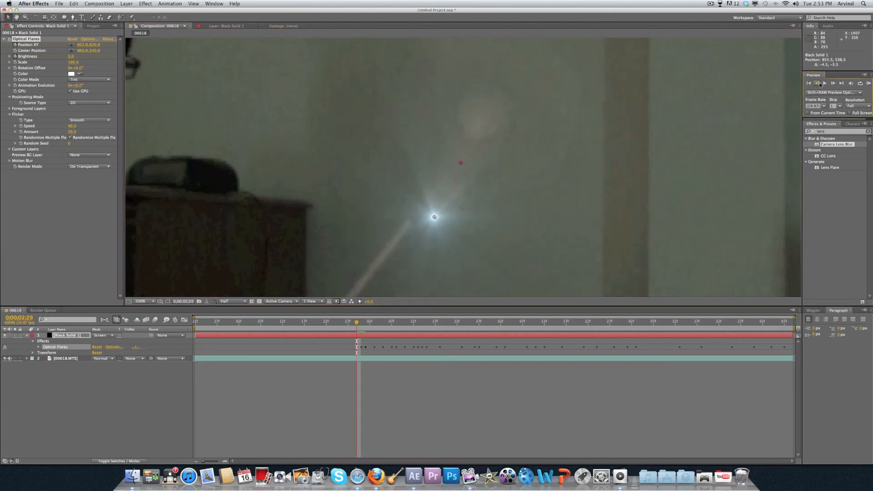
{"action": "left_click", "coordinate": [71, 56]}
{"action": "key", "text": "Return"}
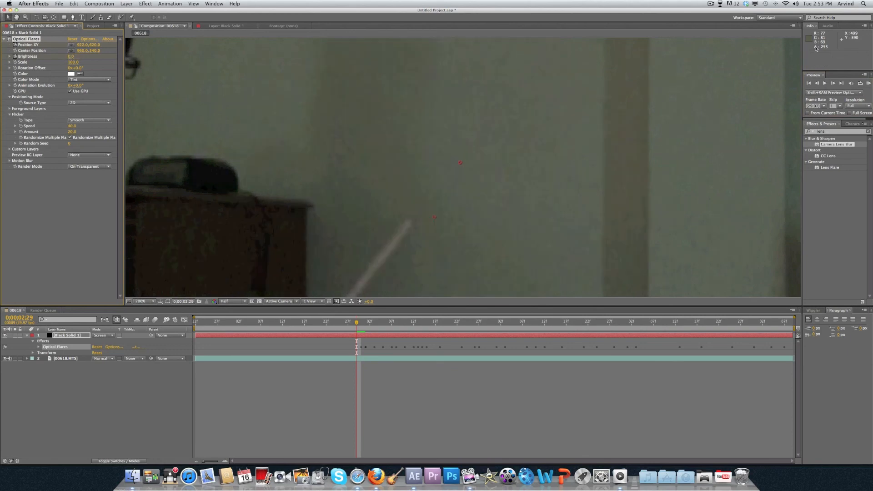
- Check the flare's ignition and tracking on the following frames, return to 0;00;02;29 and view the whole frame
{"action": "left_click", "coordinate": [834, 83]}
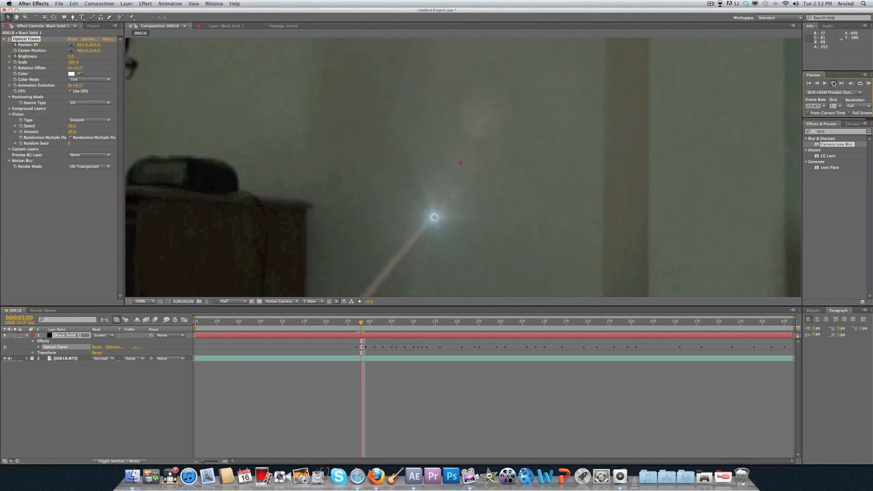
{"action": "left_click", "coordinate": [834, 84]}
{"action": "left_click", "coordinate": [833, 83]}
{"action": "left_click", "coordinate": [833, 83]}
{"action": "left_click", "coordinate": [833, 83]}
{"action": "left_click", "coordinate": [833, 83]}
{"action": "left_click", "coordinate": [833, 83]}
{"action": "left_click", "coordinate": [714, 322]}
{"action": "left_click_drag", "start_coordinate": [729, 326], "coordinate": [356, 330]}
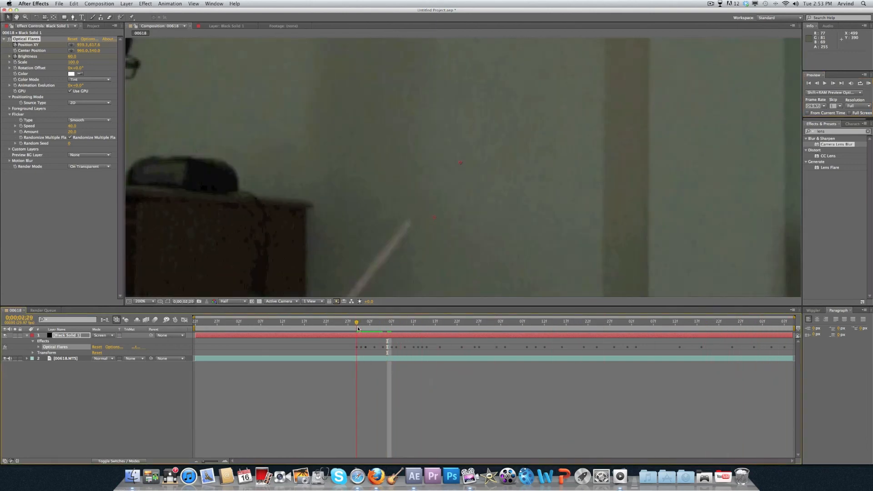
{"action": "scroll", "coordinate": [475, 151], "scroll_direction": "down", "scroll_amount": 5}
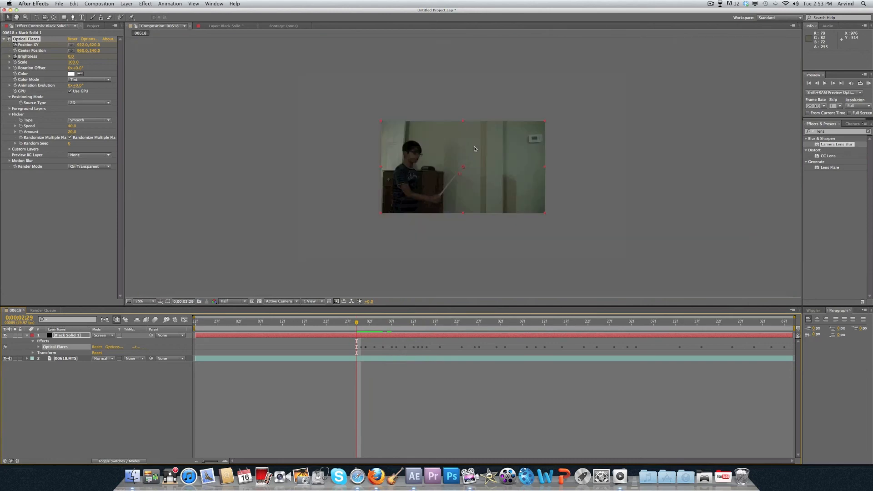
{"action": "scroll", "coordinate": [474, 148], "scroll_direction": "up", "scroll_amount": 1}
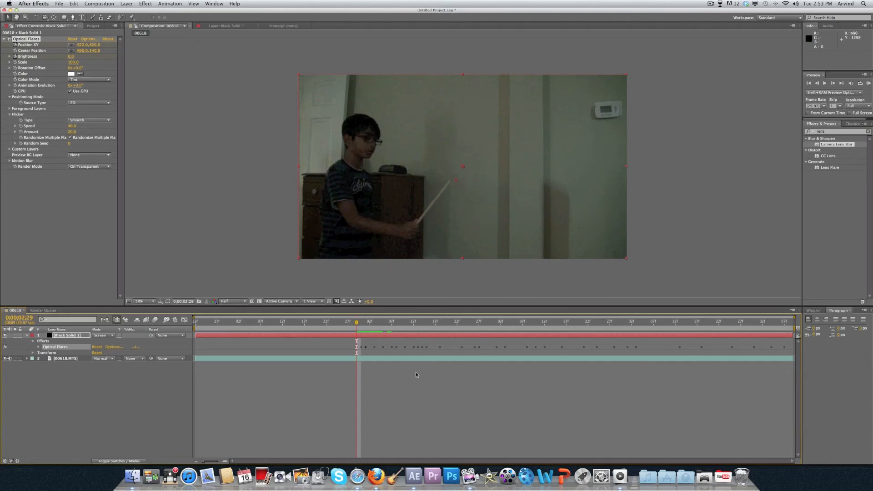
{"action": "left_click_drag", "start_coordinate": [397, 324], "coordinate": [357, 333]}
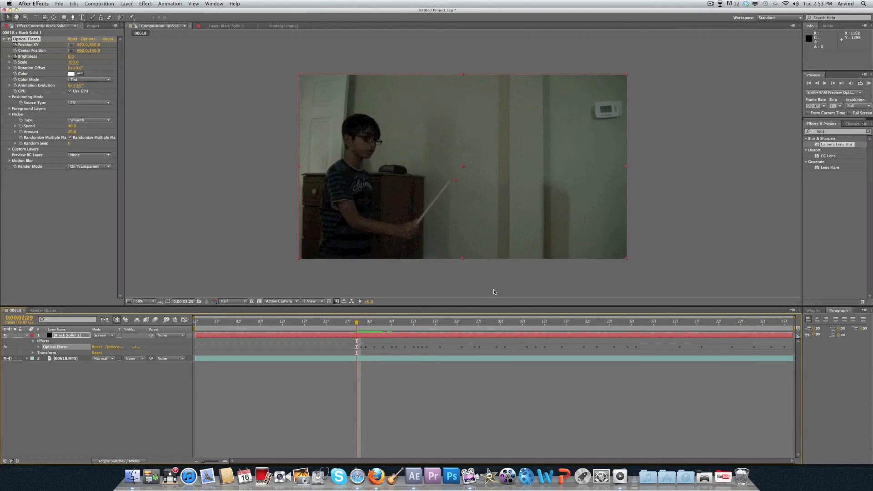